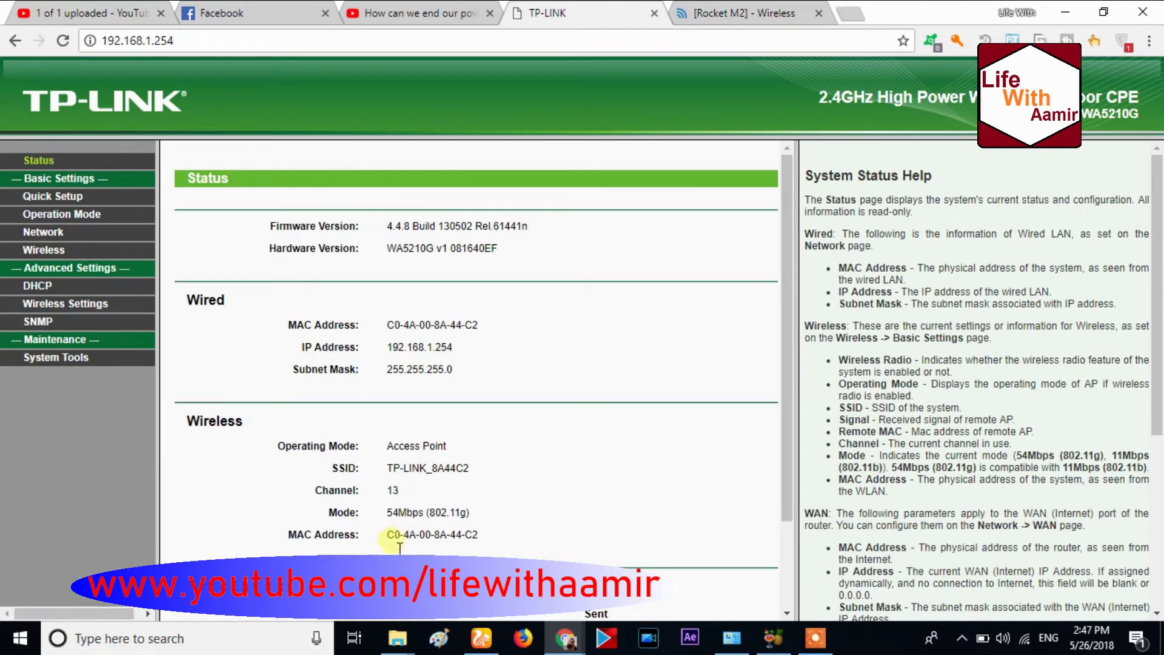
Select the CPE's wireless MAC address C0-4A-00-8A-44-C2 on the Status page, then switch to the Rocket M2
{"action": "left_click_drag", "start_coordinate": [387, 534], "coordinate": [484, 547]}
{"action": "key", "text": "ctrl+c"}
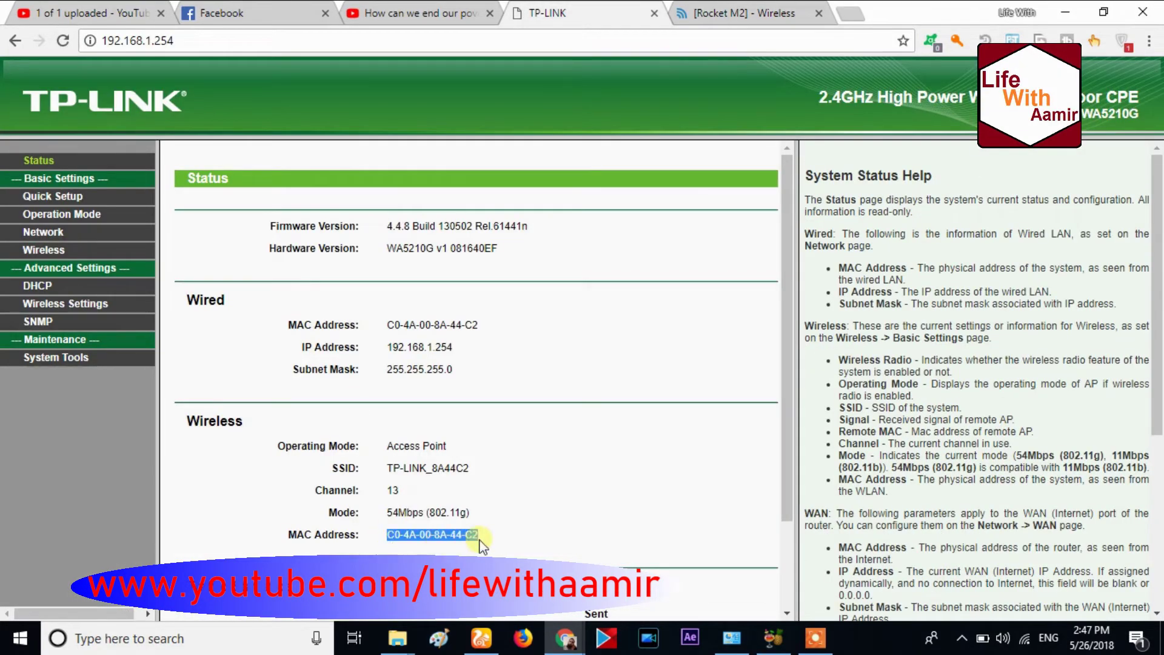
{"action": "left_click", "coordinate": [745, 13]}
Open the Rocket M2's MAC access list and paste the CPE MAC into a new row
{"action": "left_click", "coordinate": [561, 533]}
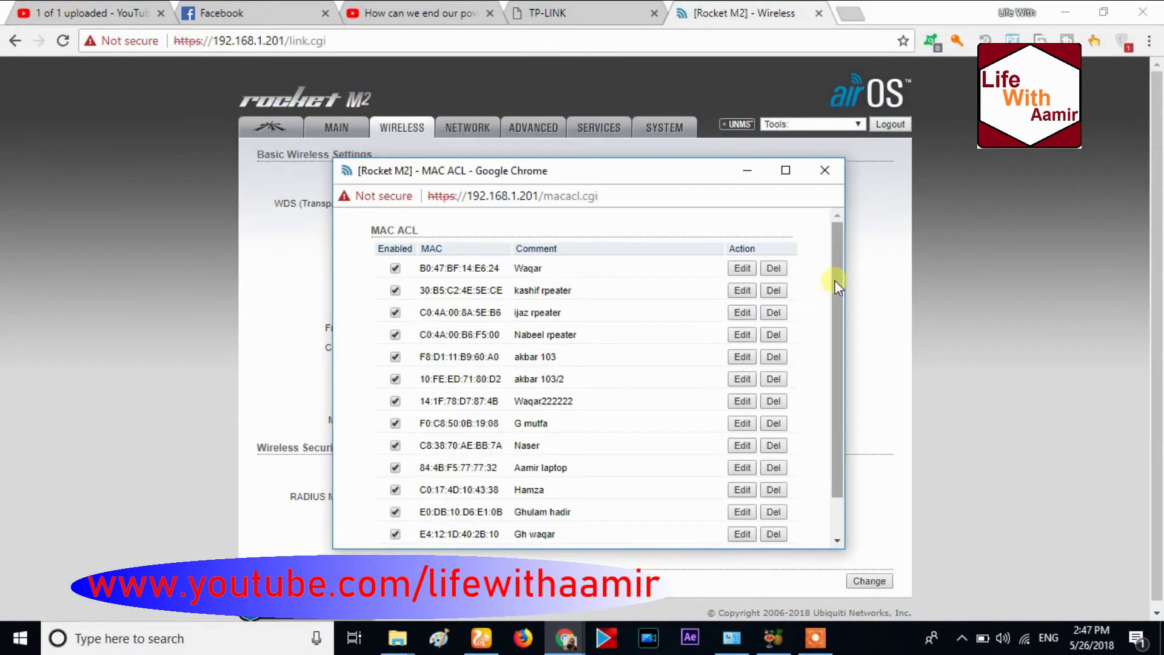
{"action": "scroll", "coordinate": [835, 281], "scroll_direction": "down", "scroll_amount": 1}
{"action": "left_click", "coordinate": [454, 516]}
{"action": "key", "text": "ctrl+v"}
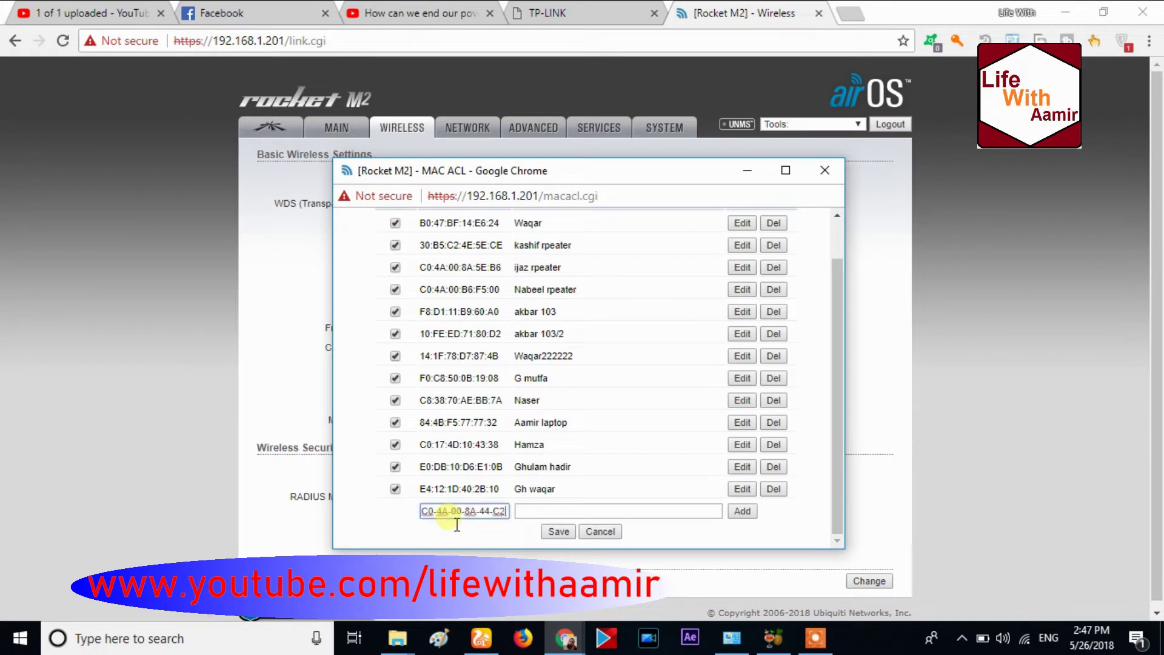
Replace the hyphens in the pasted MAC with colons to give C0:4A:00:8A:44:C2
{"action": "key", "text": "BackSpace"}
{"action": "type", "text": ":"}
{"action": "key", "text": "BackSpace"}
{"action": "type", "text": ":"}
{"action": "key", "text": "BackSpace"}
{"action": "type", "text": ":"}
{"action": "key", "text": "BackSpace"}
{"action": "type", "text": ":"}
{"action": "key", "text": "BackSpace"}
{"action": "type", "text": ":4A:00:8A:44:"}
Add the MAC entry with a comment naming its owner
{"action": "left_click", "coordinate": [577, 512]}
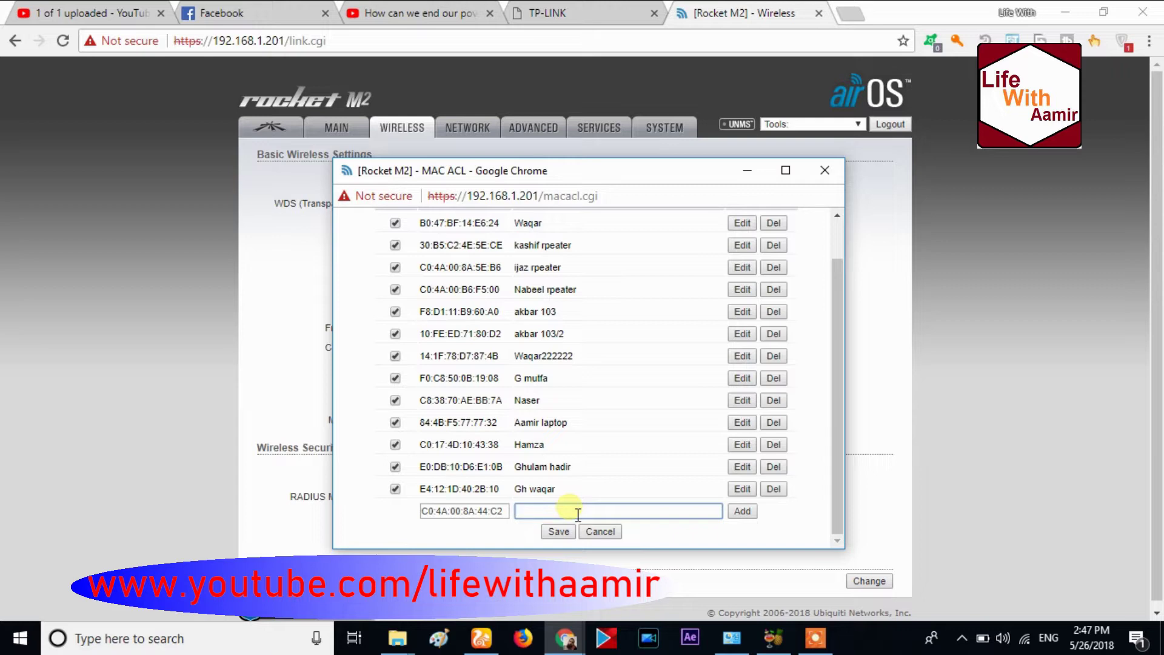
{"action": "left_click", "coordinate": [546, 534]}
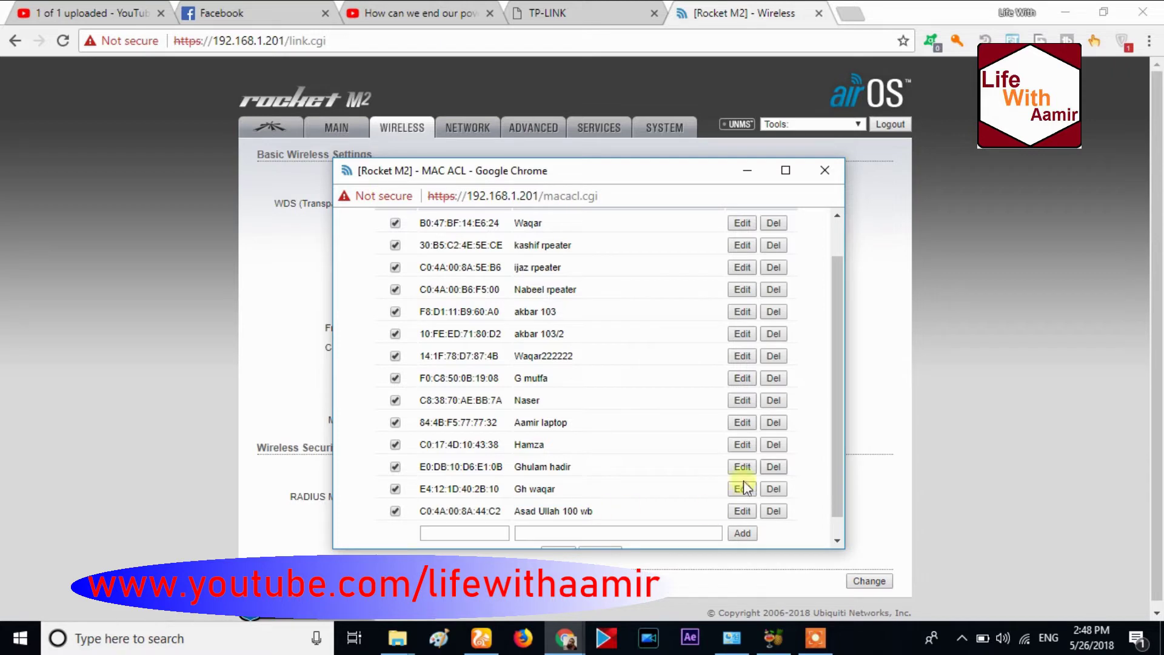
{"action": "left_click_drag", "start_coordinate": [841, 447], "coordinate": [838, 478]}
Save the MAC access list, apply the pending airOS changes, and return to the TP-LINK tab
{"action": "left_click", "coordinate": [553, 533]}
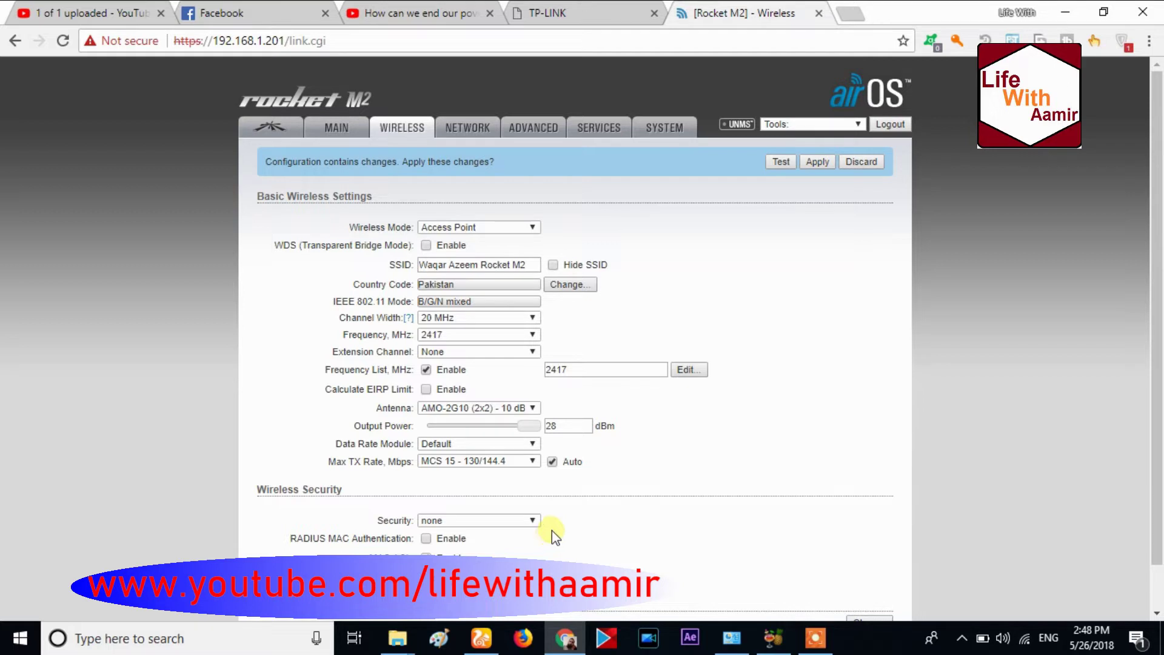
{"action": "left_click", "coordinate": [816, 162]}
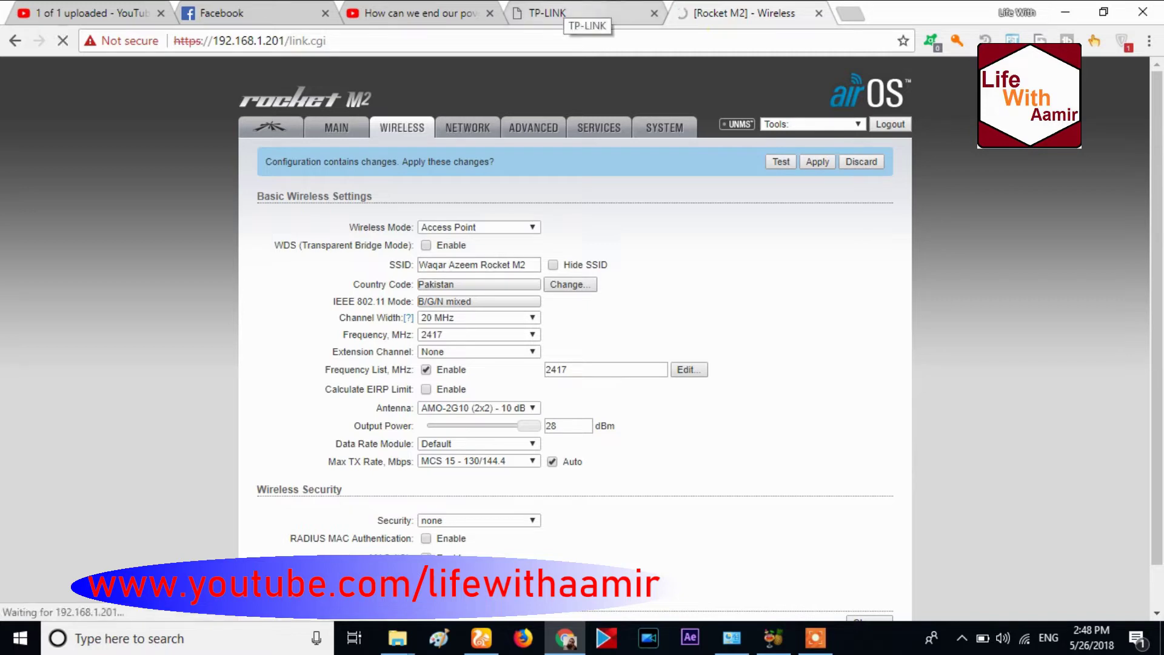
{"action": "left_click", "coordinate": [564, 13]}
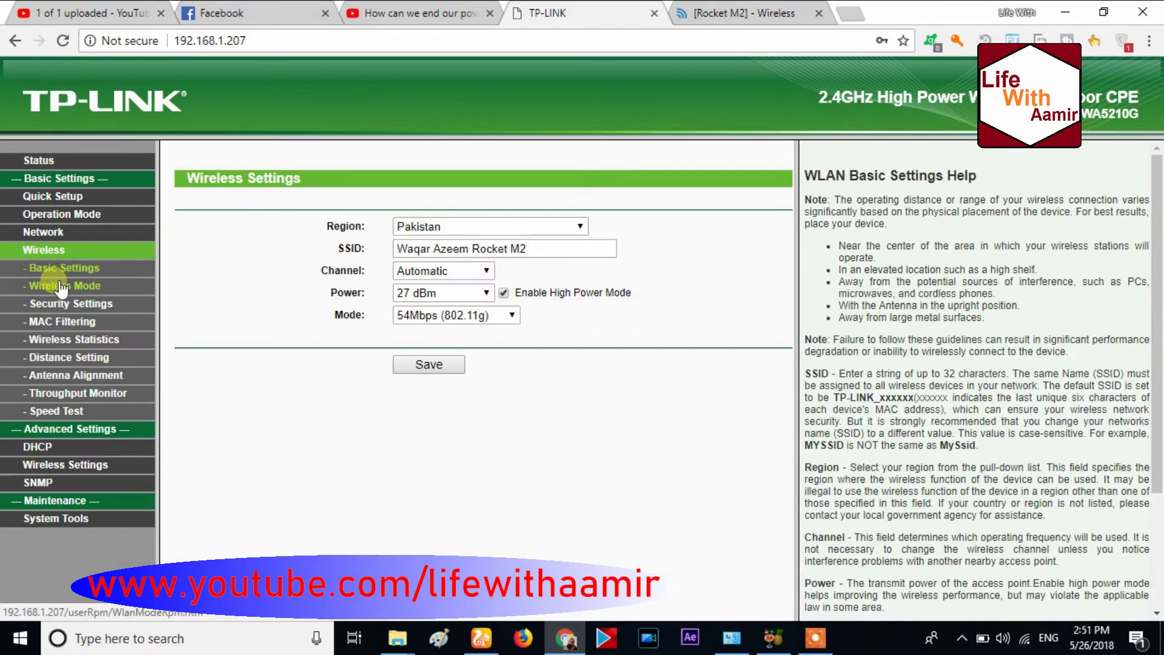
In Wireless Mode, paste the SSID and choose Universal Repeater mode
{"action": "left_click", "coordinate": [62, 287]}
{"action": "triple_click", "coordinate": [424, 359]}
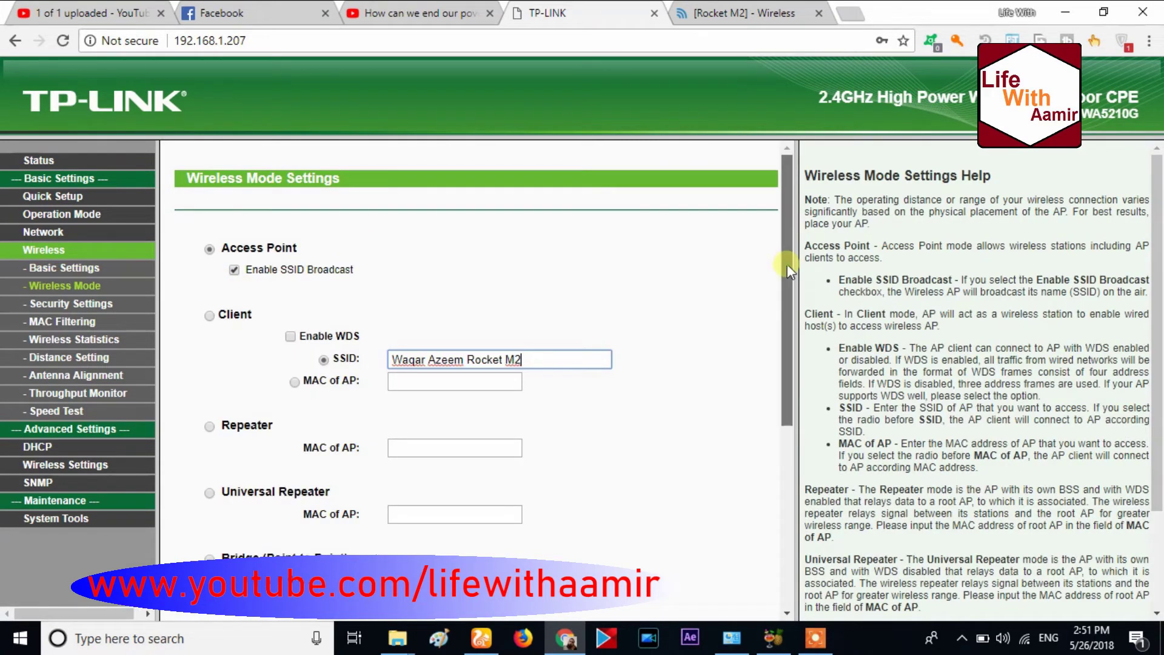
{"action": "left_click_drag", "start_coordinate": [789, 272], "coordinate": [791, 353]}
{"action": "left_click", "coordinate": [210, 280]}
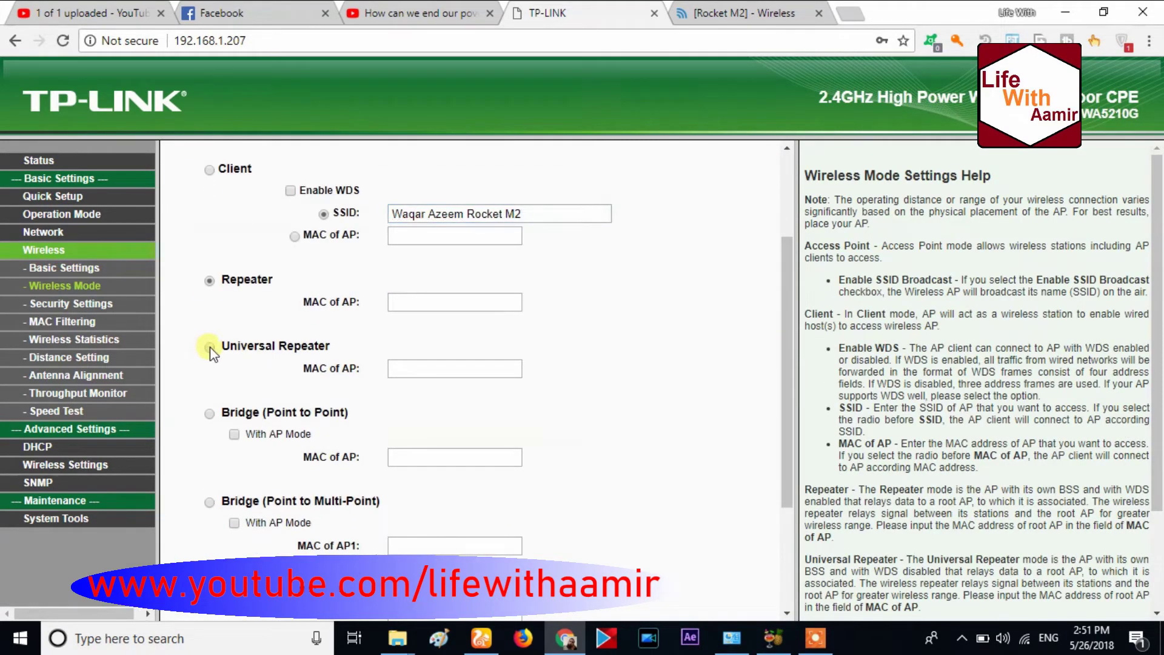
{"action": "left_click", "coordinate": [210, 347]}
{"action": "scroll", "coordinate": [768, 276], "scroll_direction": "down", "scroll_amount": 3}
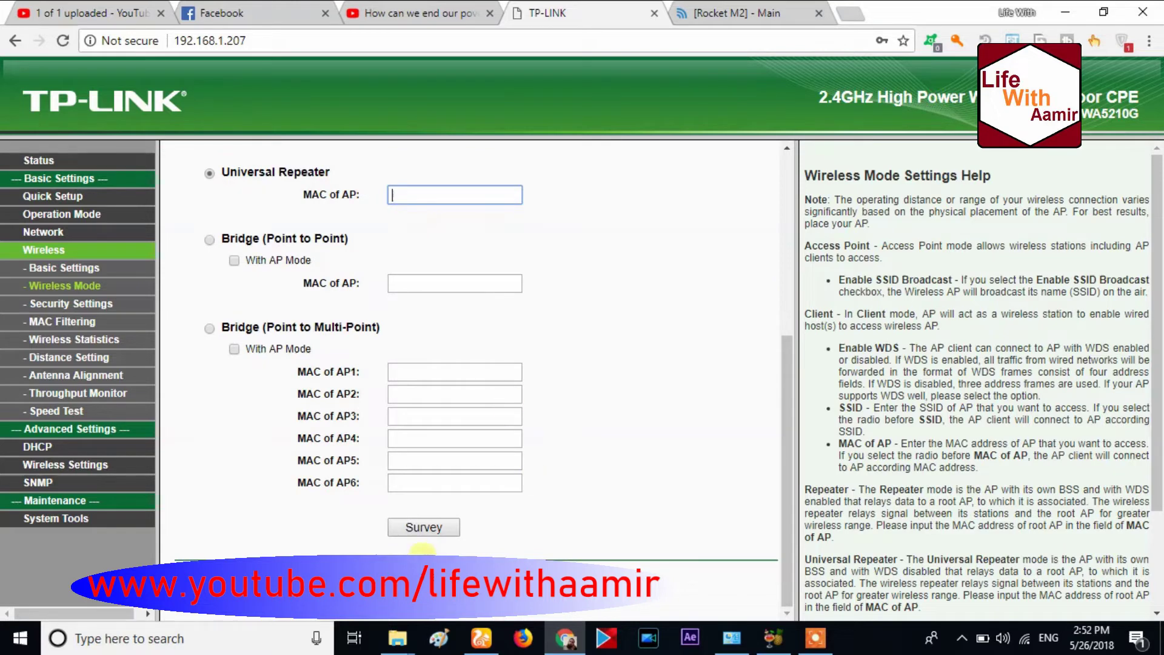
{"action": "left_click", "coordinate": [424, 527]}
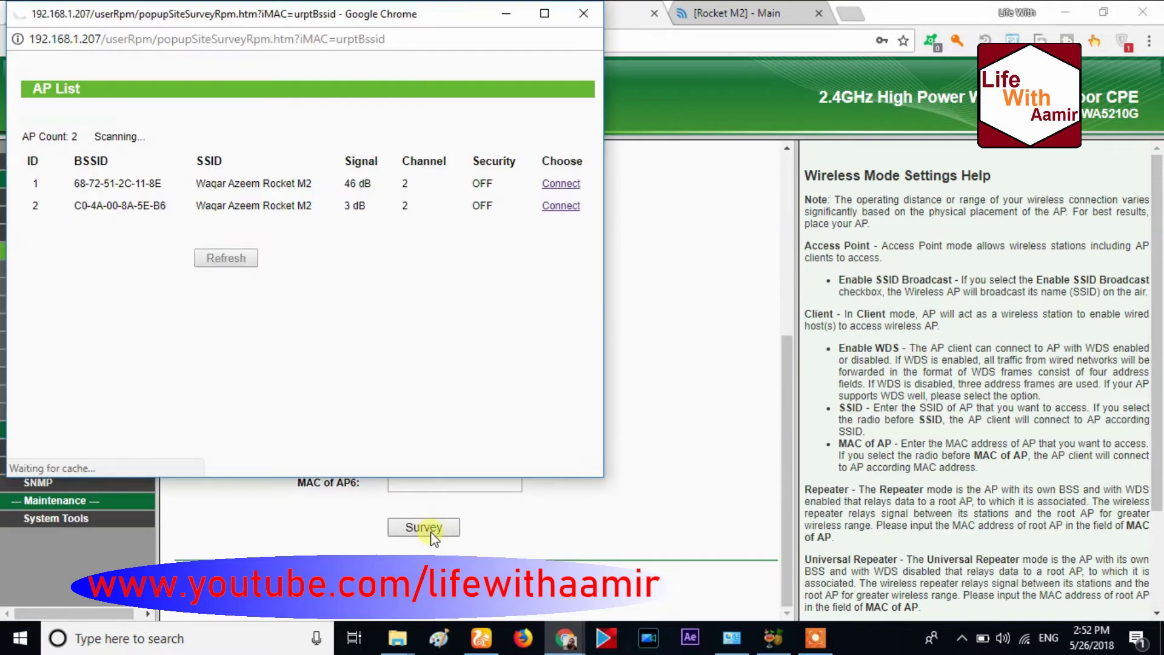
{"action": "left_click", "coordinate": [574, 191]}
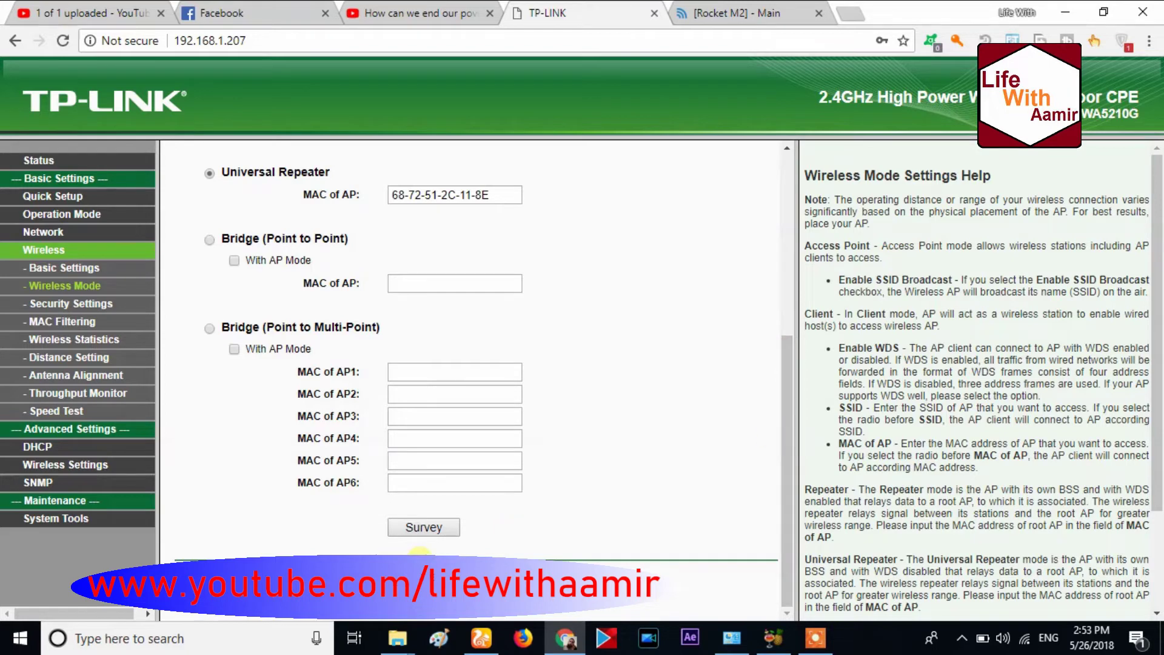
{"action": "left_click", "coordinate": [461, 585]}
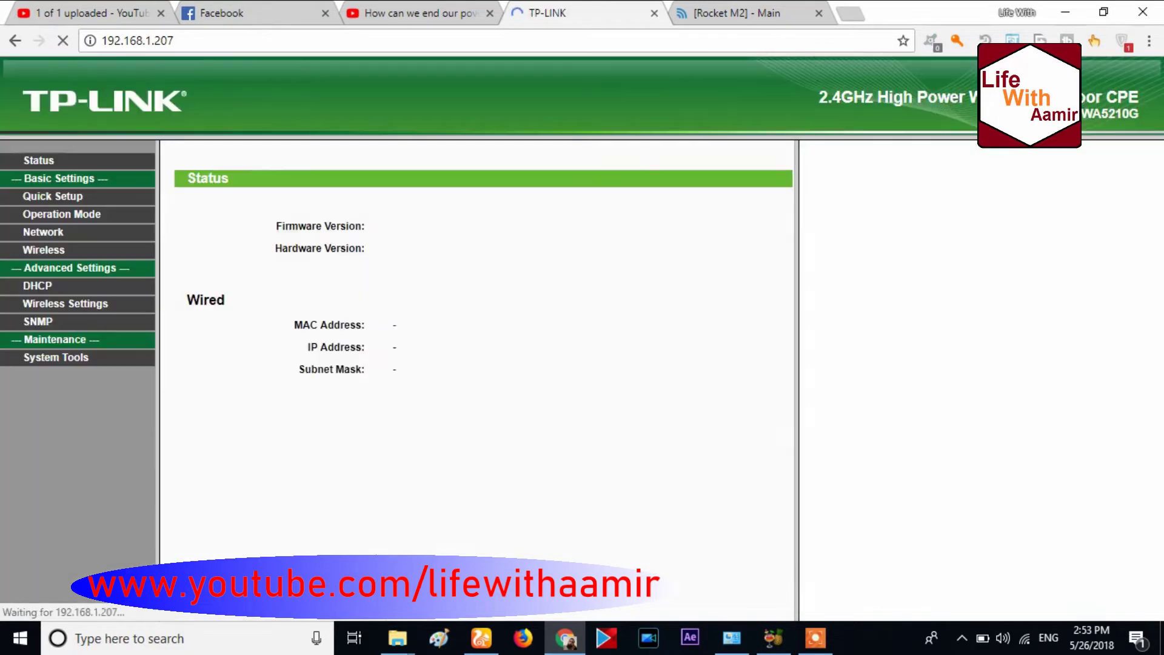
Look through the Wireless Settings and Security Settings pages, then go to MAC Filtering
{"action": "left_click", "coordinate": [49, 249]}
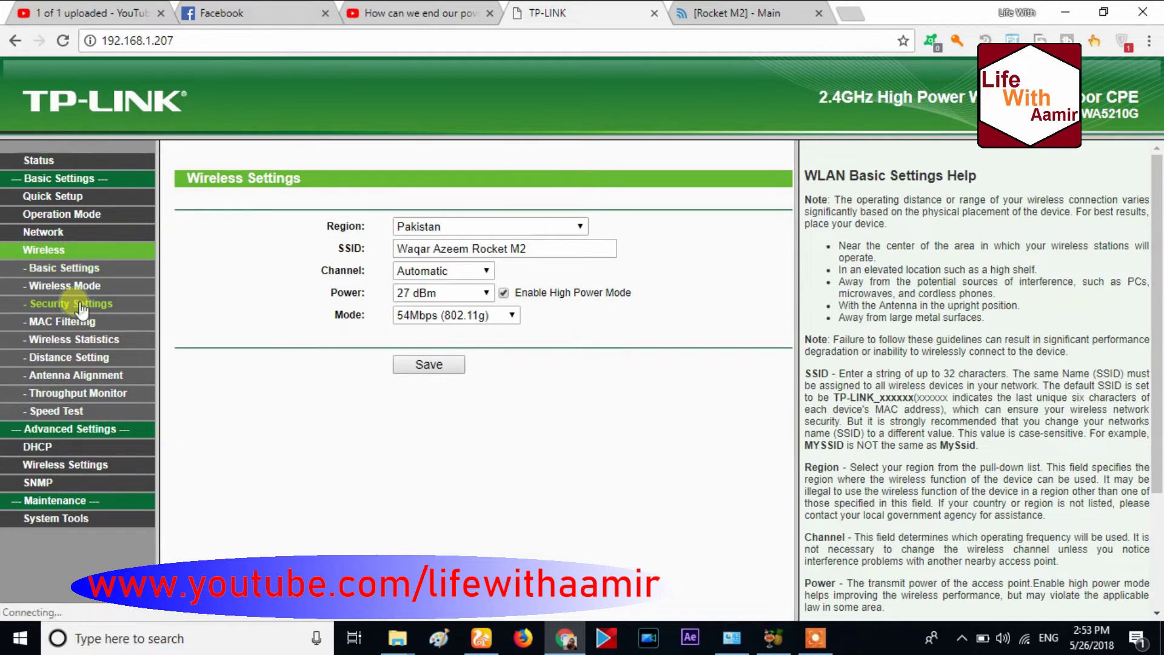
{"action": "left_click", "coordinate": [79, 305]}
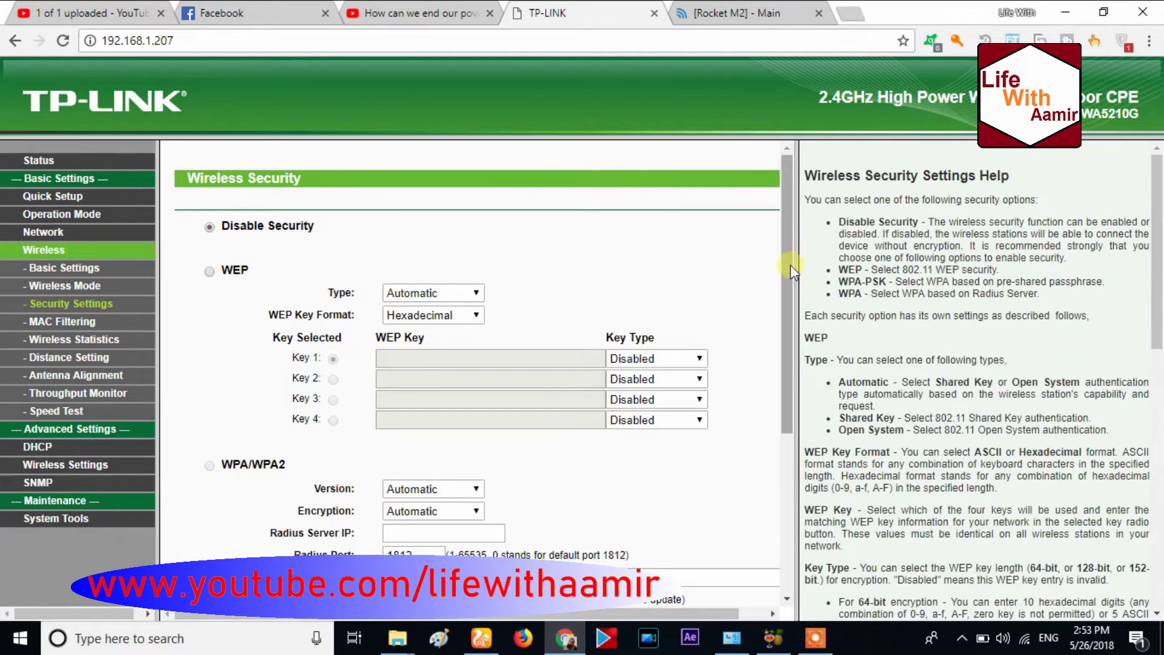
{"action": "left_click_drag", "start_coordinate": [788, 267], "coordinate": [769, 509]}
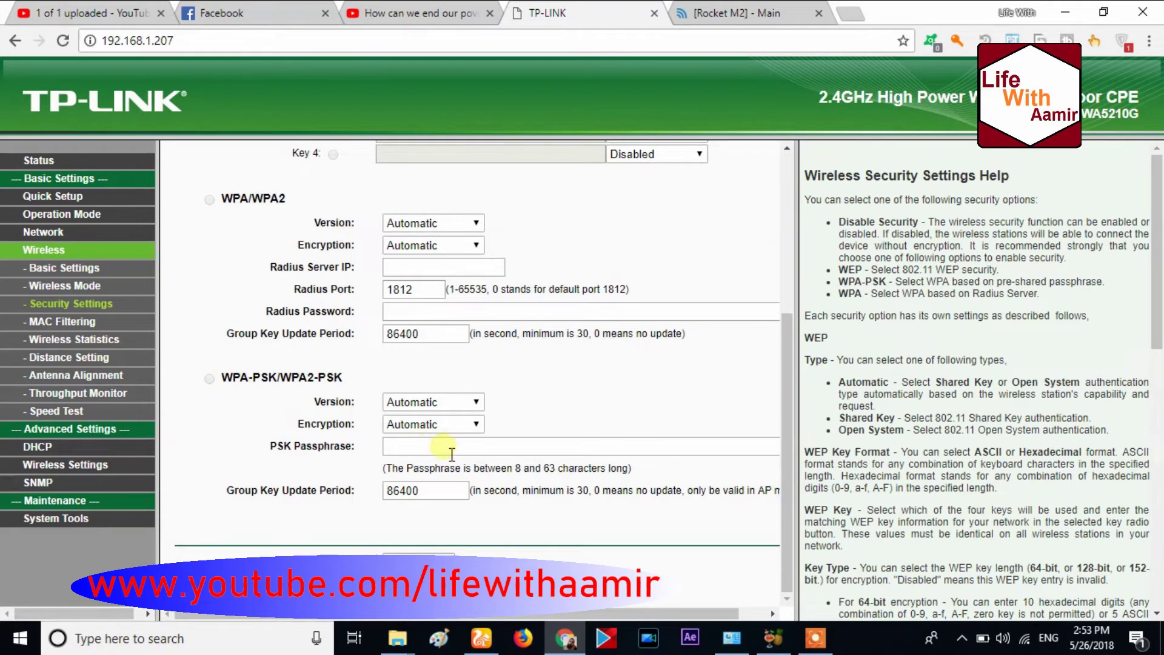
{"action": "left_click", "coordinate": [64, 323]}
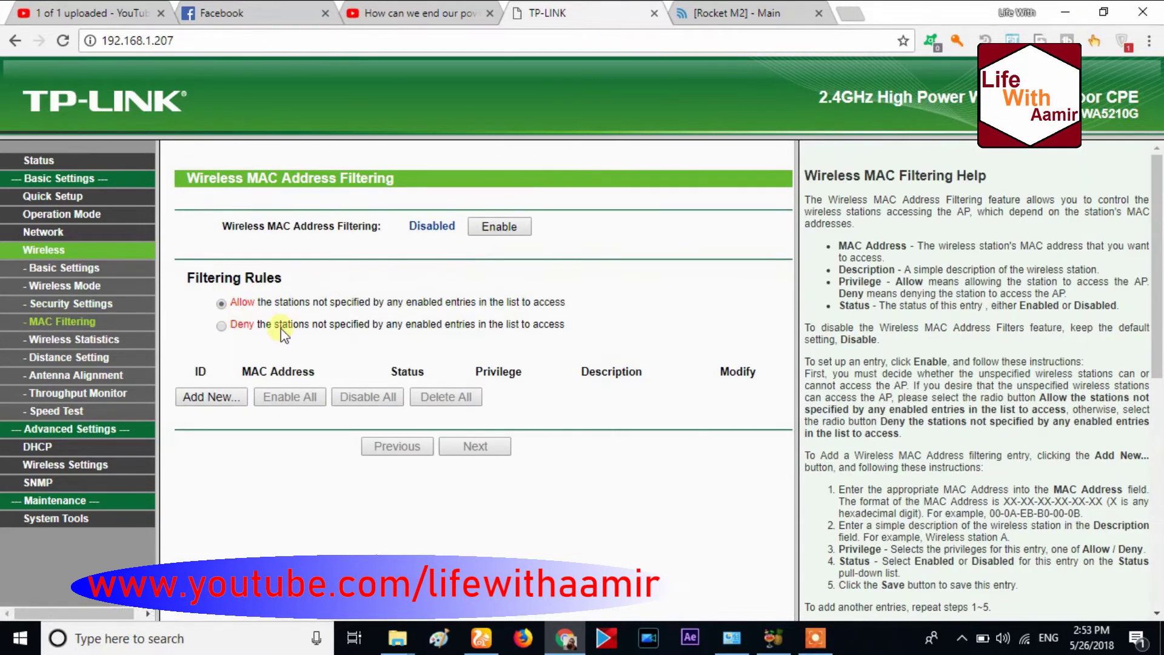
Add and save a filtering entry for B0-47-BF-14-E6-24 with its owner's name as description
{"action": "left_click", "coordinate": [202, 398]}
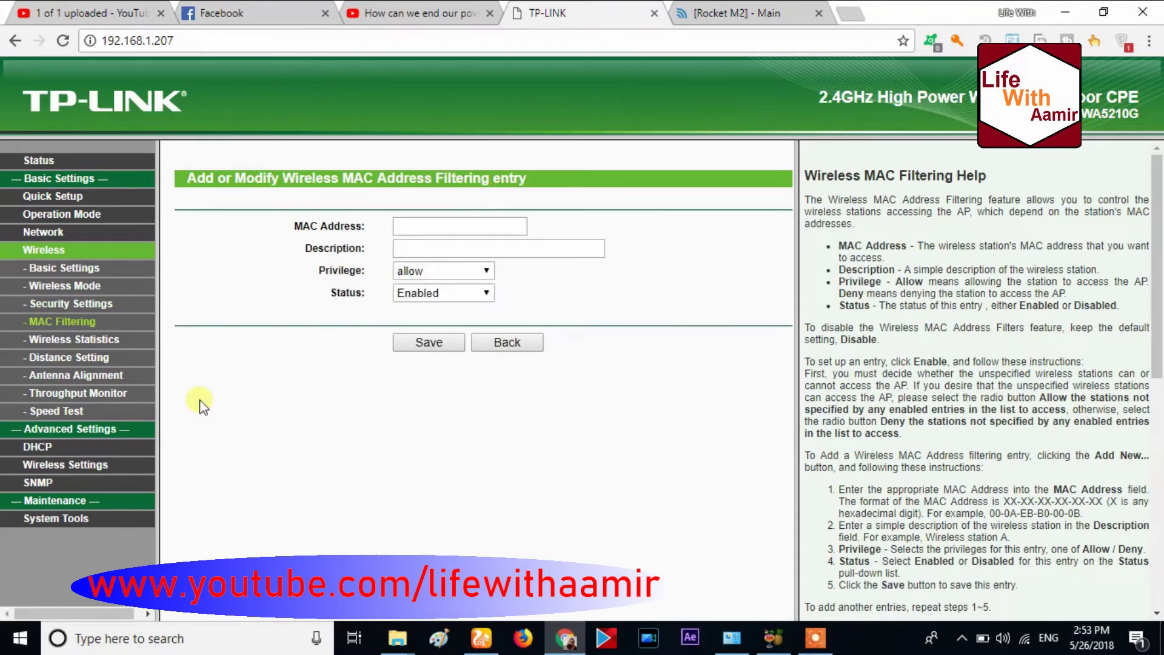
{"action": "left_click", "coordinate": [470, 226]}
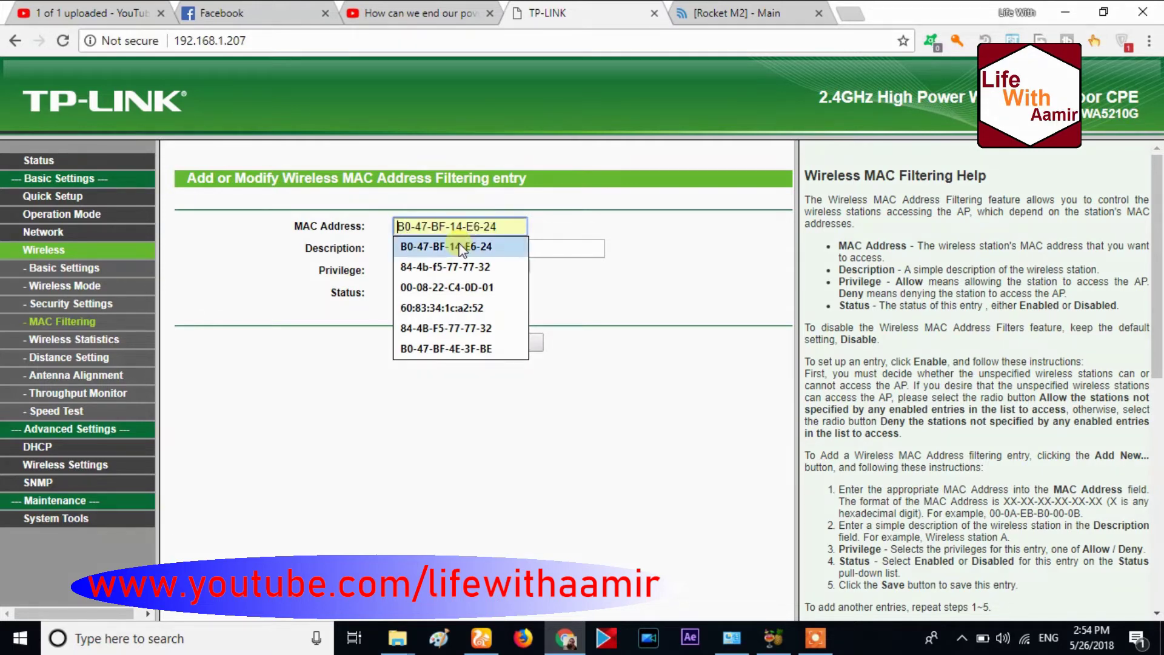
{"action": "left_click", "coordinate": [461, 246]}
{"action": "left_click", "coordinate": [456, 249]}
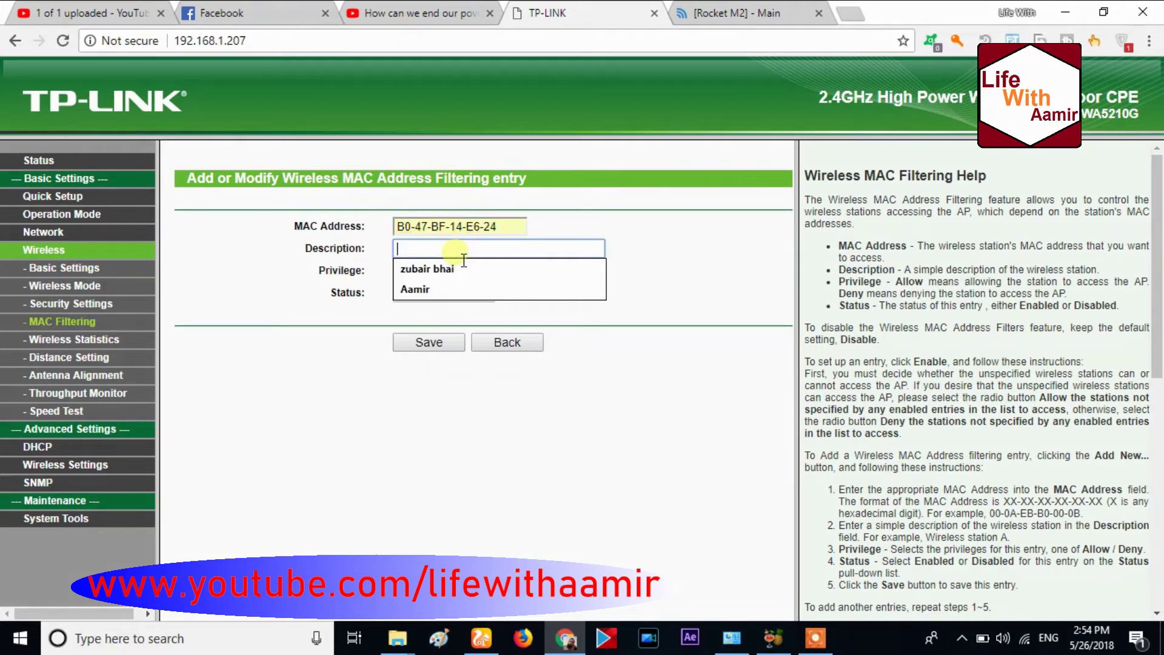
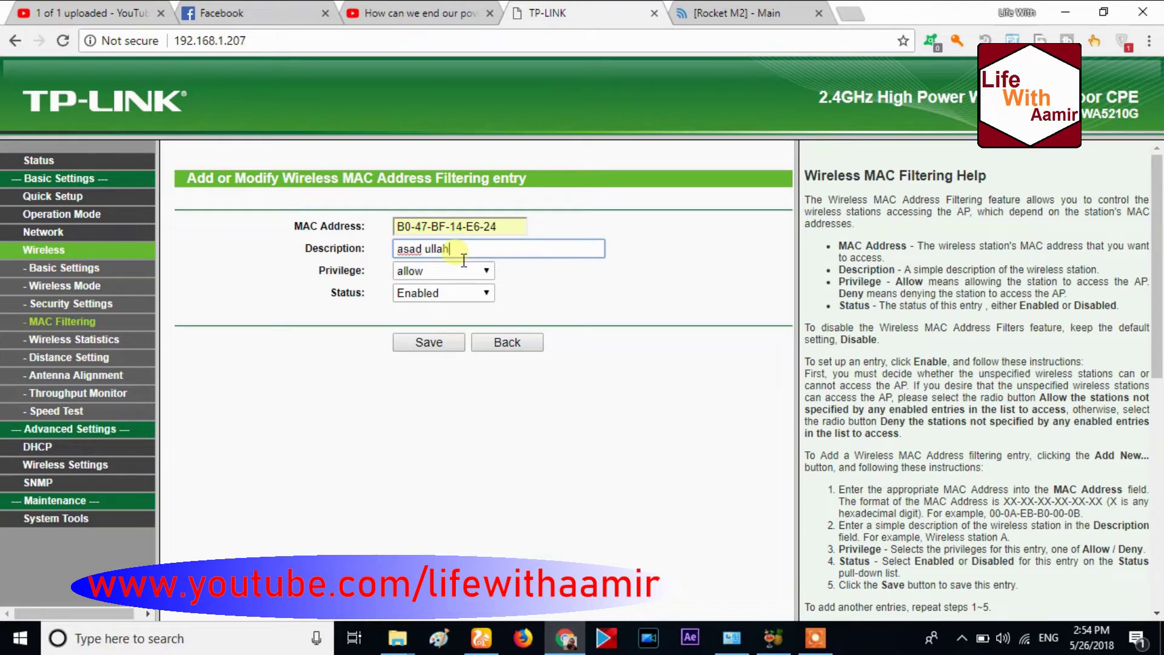
{"action": "left_click", "coordinate": [426, 340]}
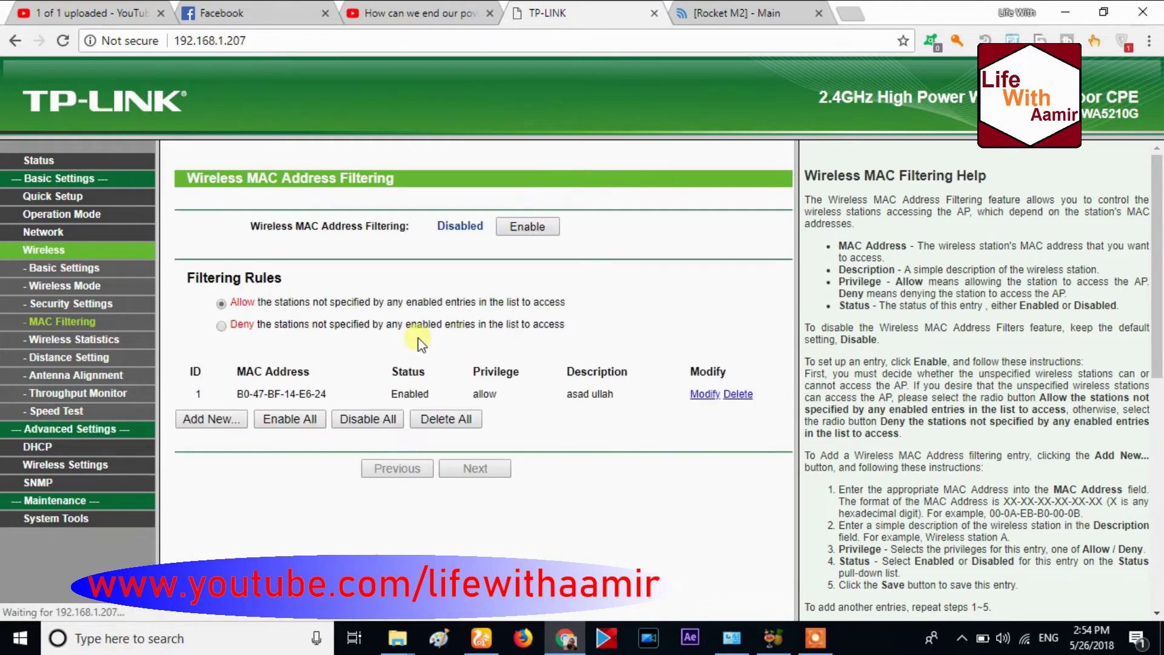
{"action": "left_click", "coordinate": [205, 423]}
{"action": "left_click", "coordinate": [502, 228]}
{"action": "type", "text": "1"}
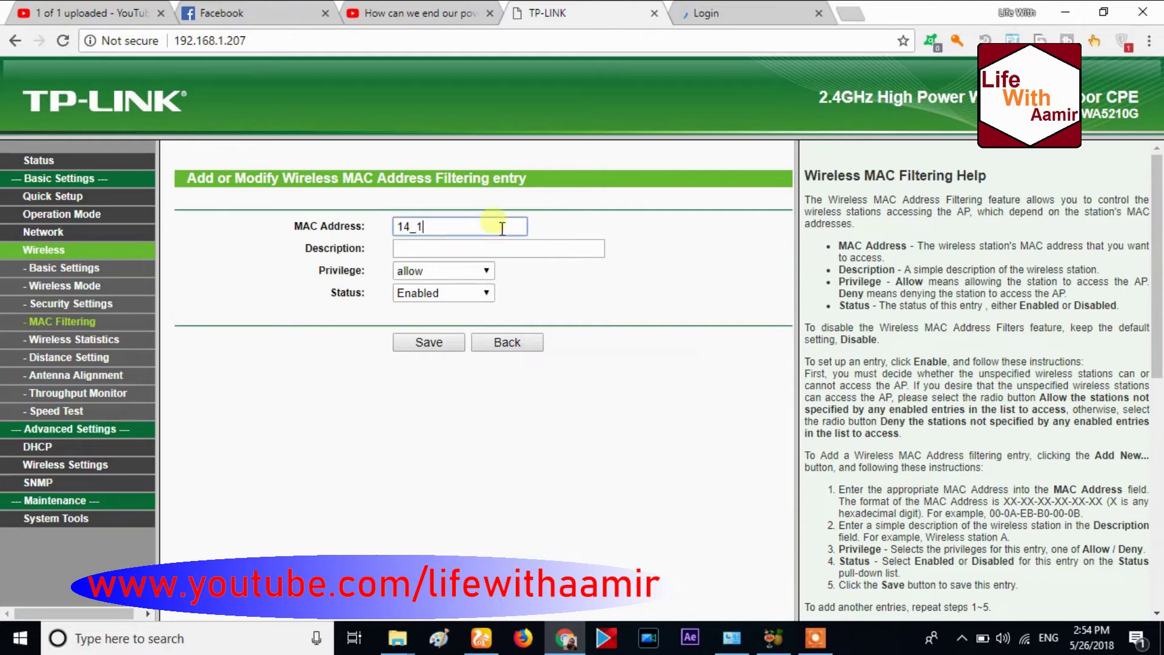
{"action": "type", "text": "4-1f-78-d7-87-4b"}
{"action": "left_click", "coordinate": [470, 255]}
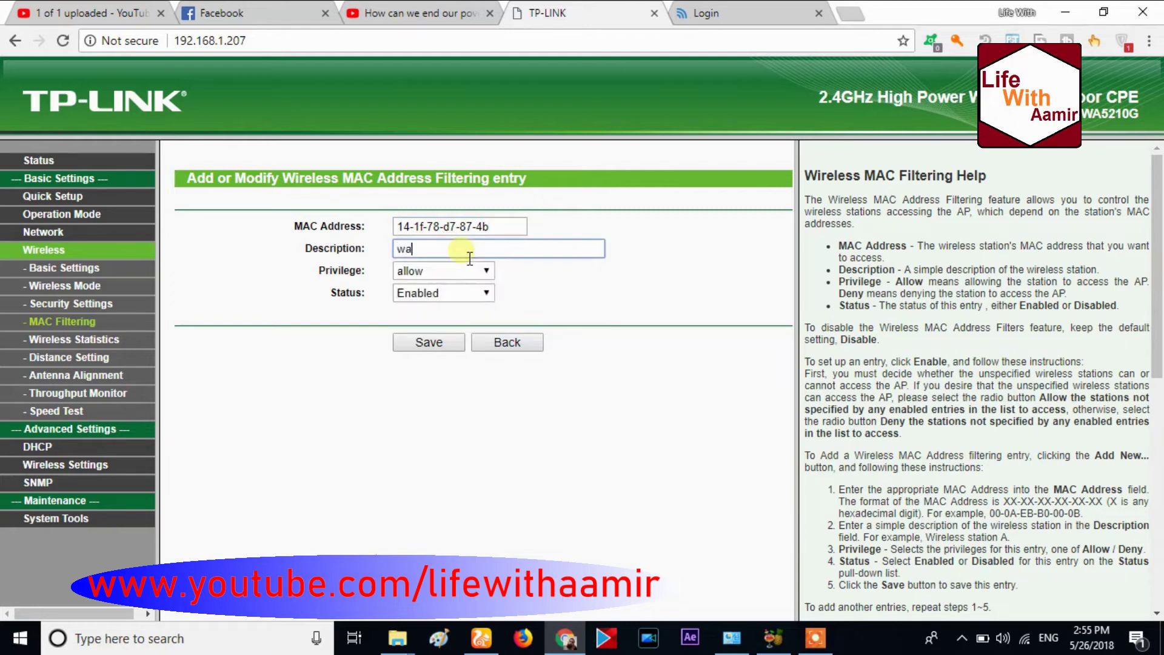
{"action": "left_click", "coordinate": [427, 342]}
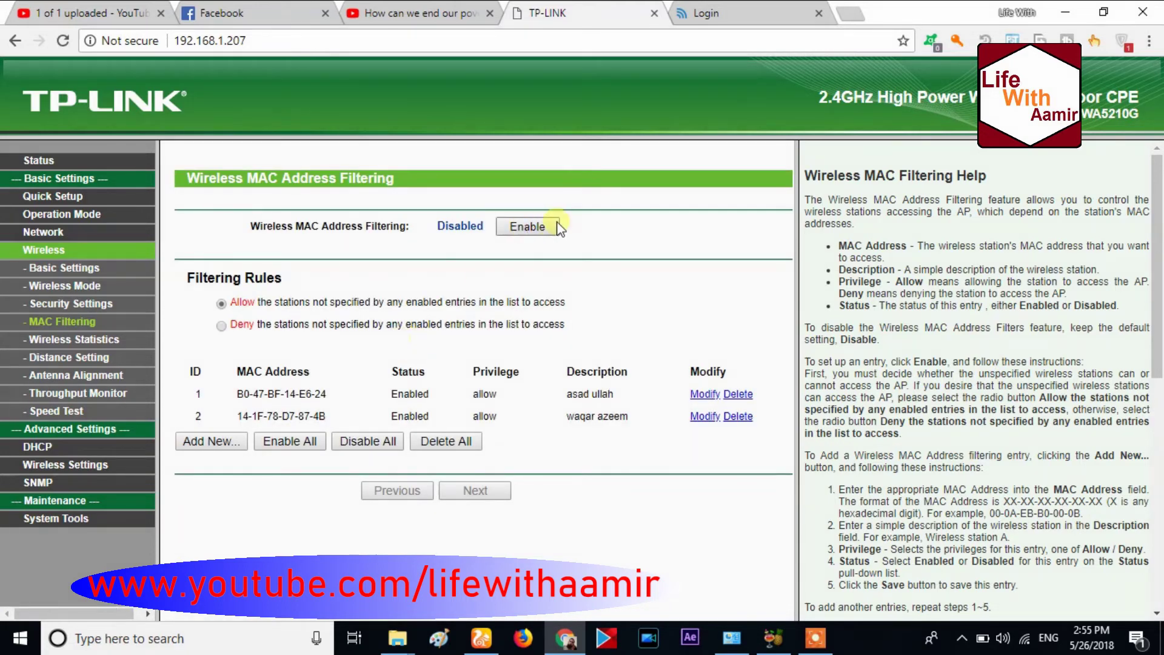
Enable MAC filtering denying unlisted stations, confirm, and check the Status page
{"action": "left_click", "coordinate": [539, 230]}
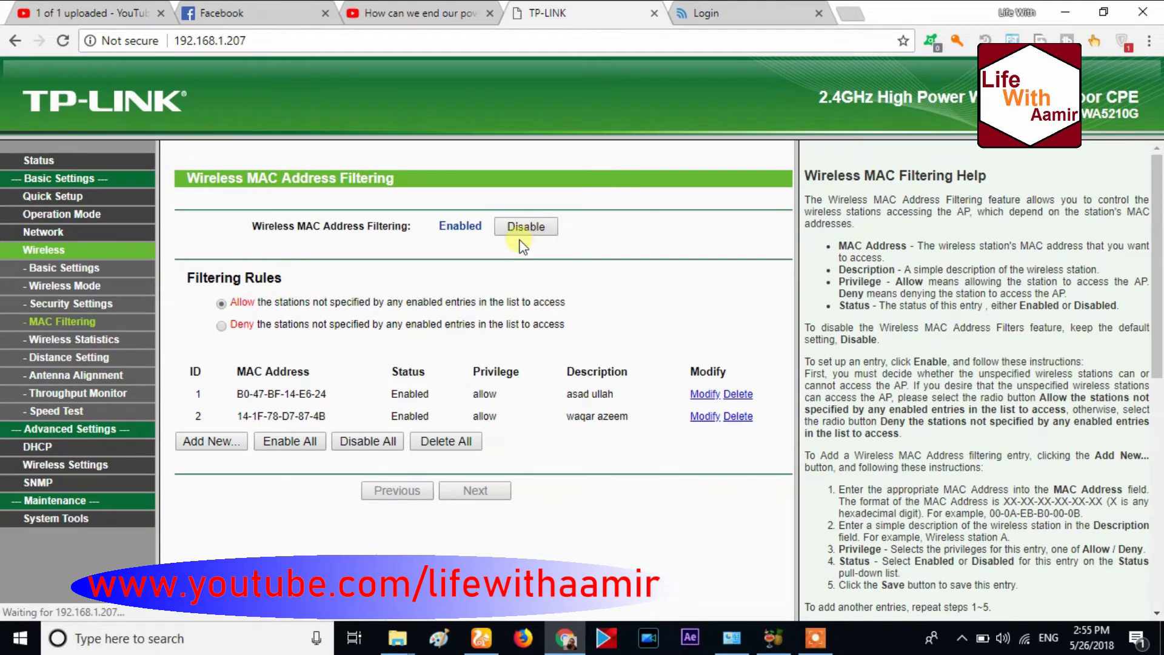
{"action": "left_click", "coordinate": [221, 325]}
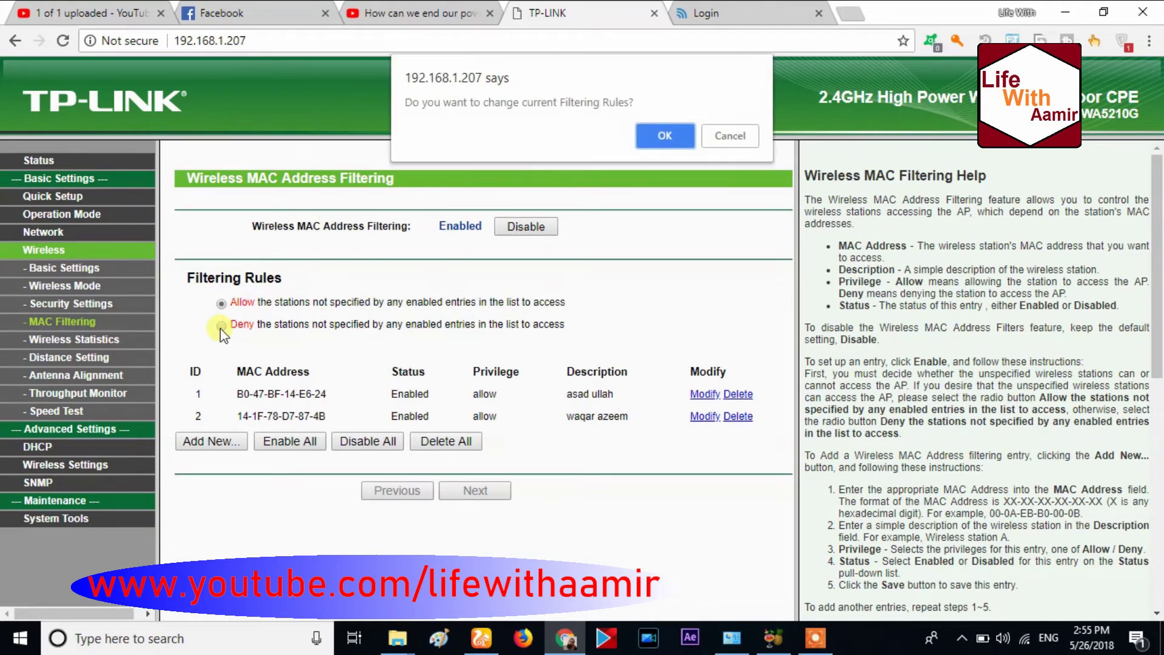
{"action": "left_click", "coordinate": [666, 135]}
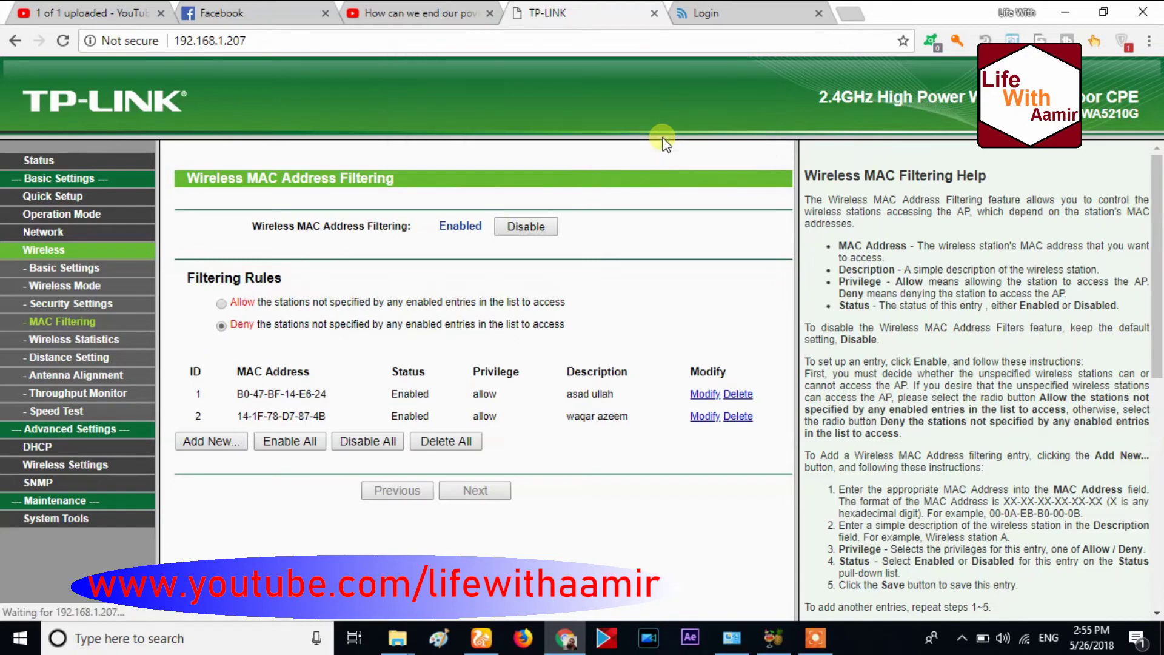
{"action": "left_click", "coordinate": [31, 160]}
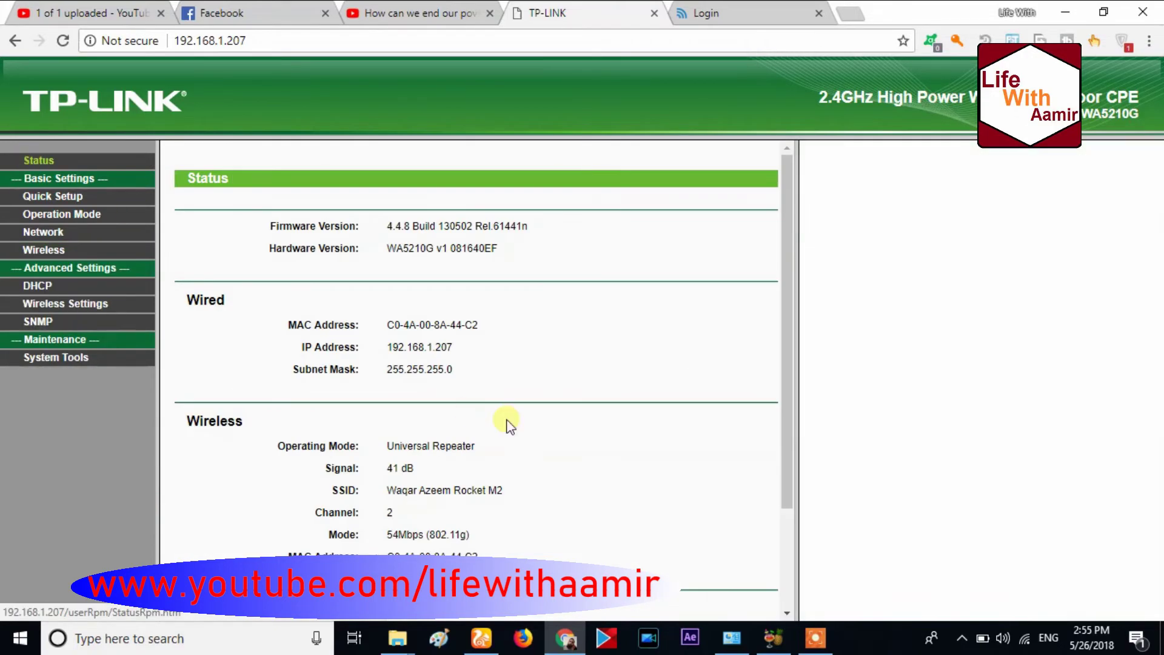
{"action": "left_click_drag", "start_coordinate": [788, 312], "coordinate": [784, 417]}
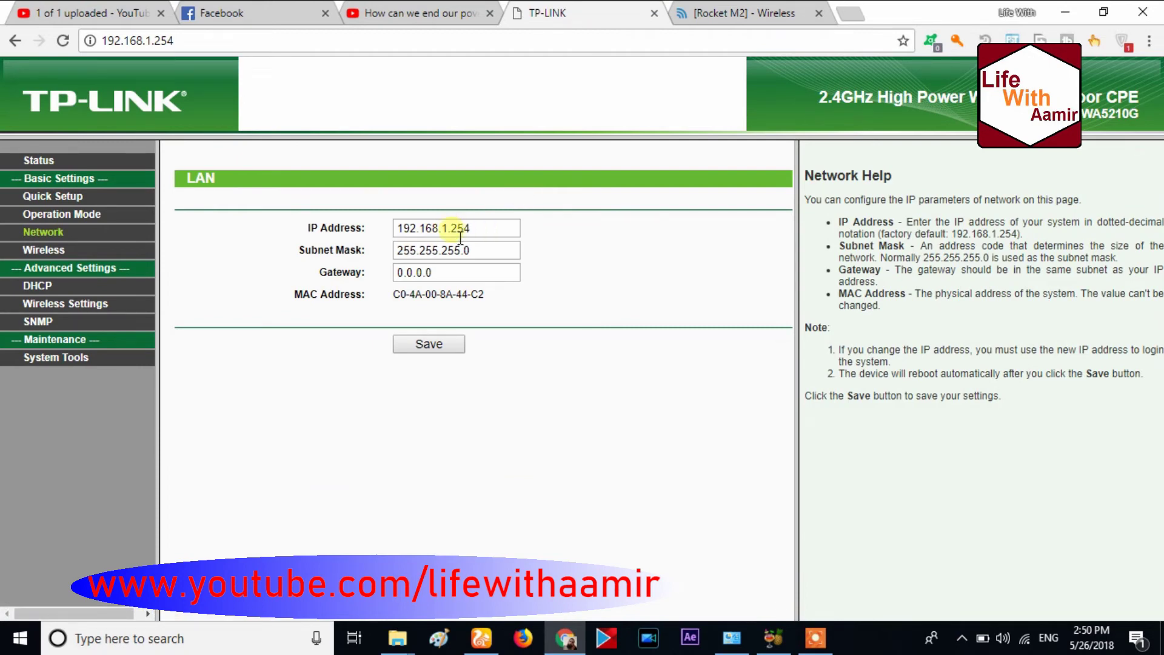
Set the LAN IP to 192.168.1.207 and gateway to 192.168.1.1, and save
{"action": "left_click_drag", "start_coordinate": [451, 228], "coordinate": [522, 233]}
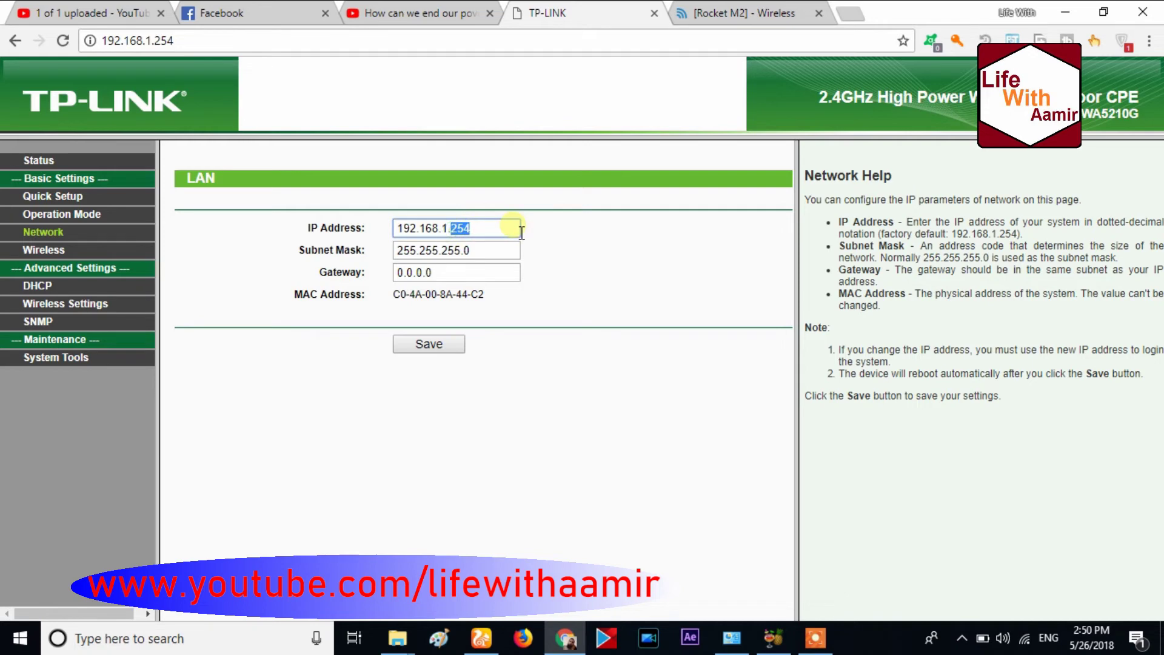
{"action": "key", "text": "BackSpace"}
{"action": "type", "text": "20"}
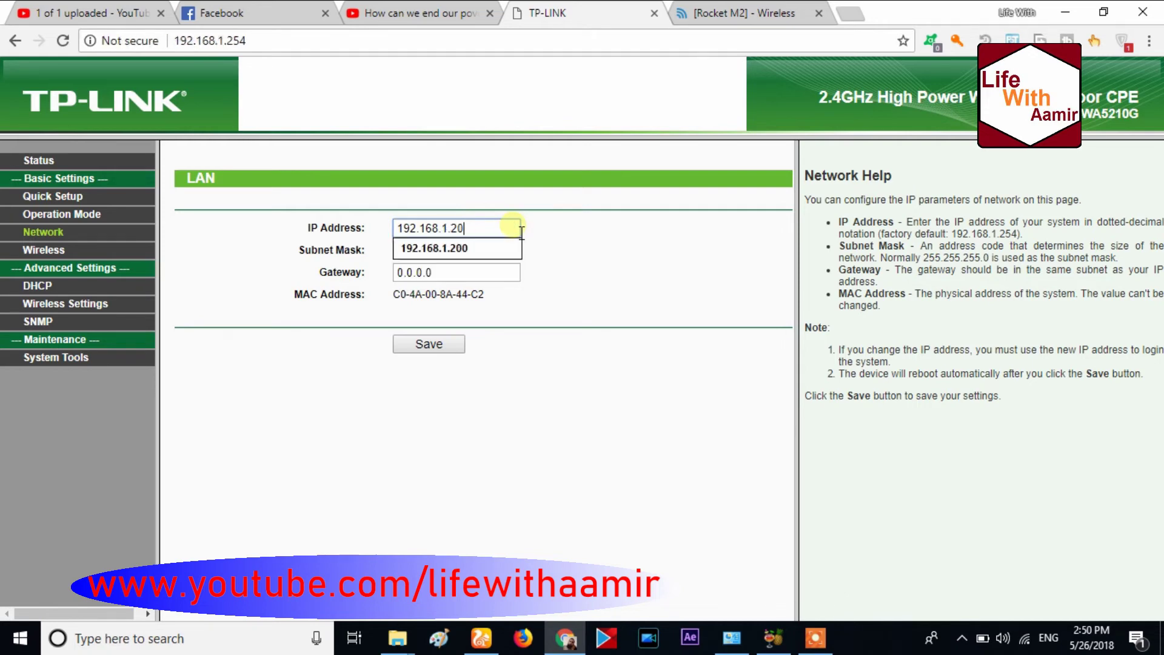
{"action": "type", "text": "7"}
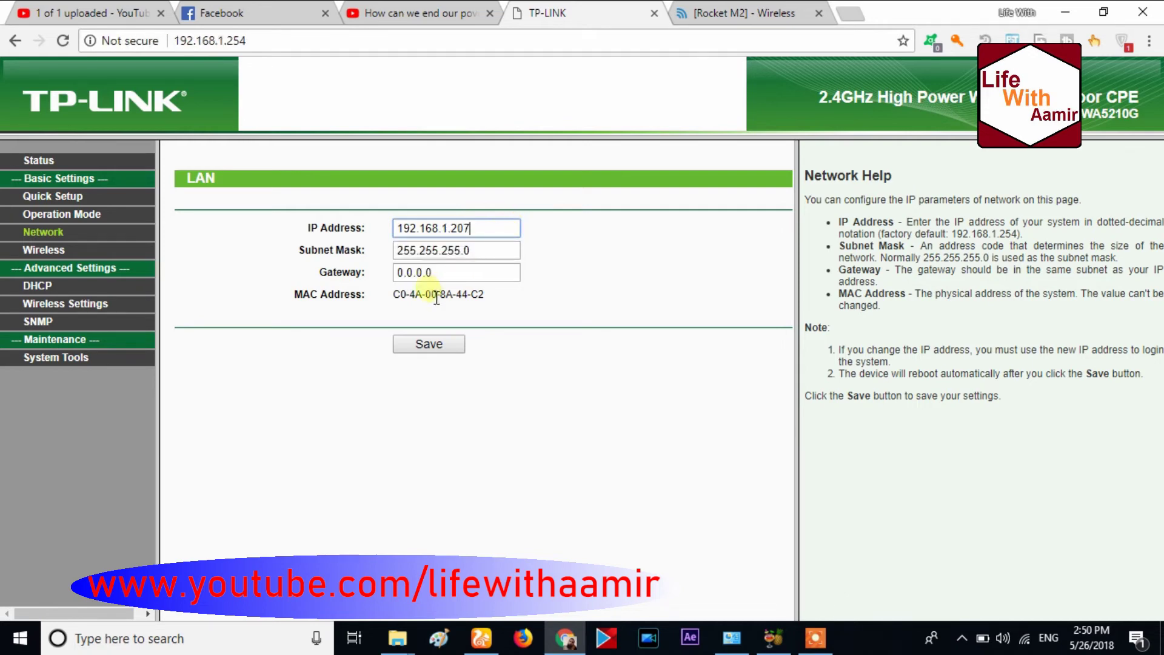
{"action": "double_click", "coordinate": [455, 273]}
{"action": "type", "text": "192"}
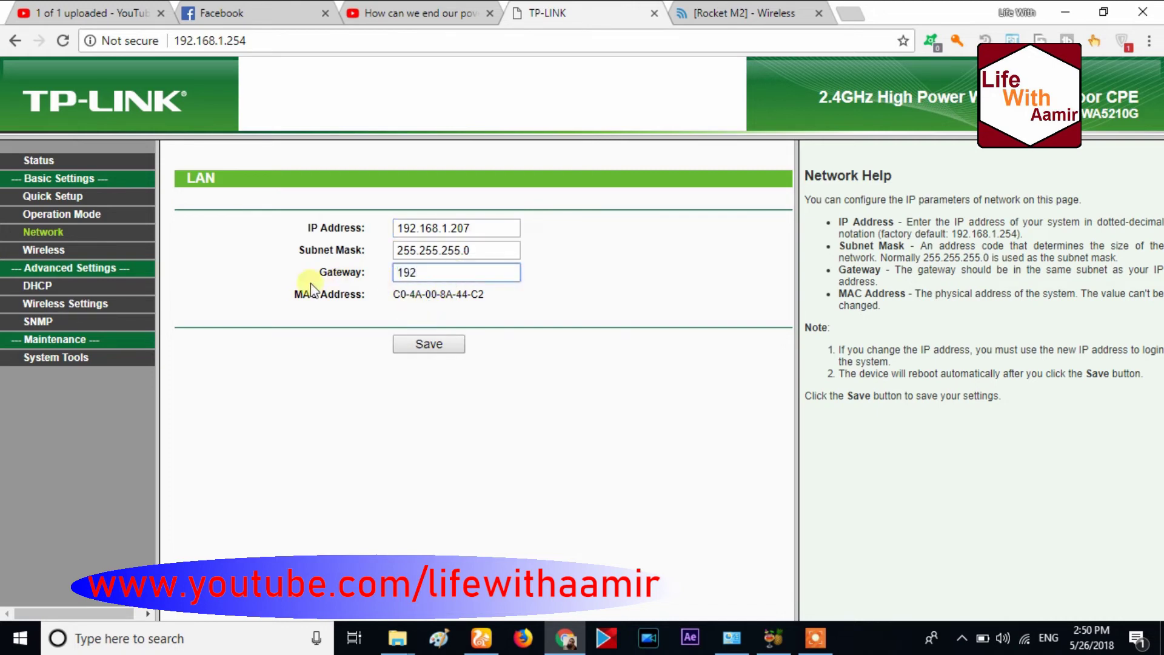
{"action": "type", "text": ".168.1.1"}
{"action": "left_click", "coordinate": [429, 347]}
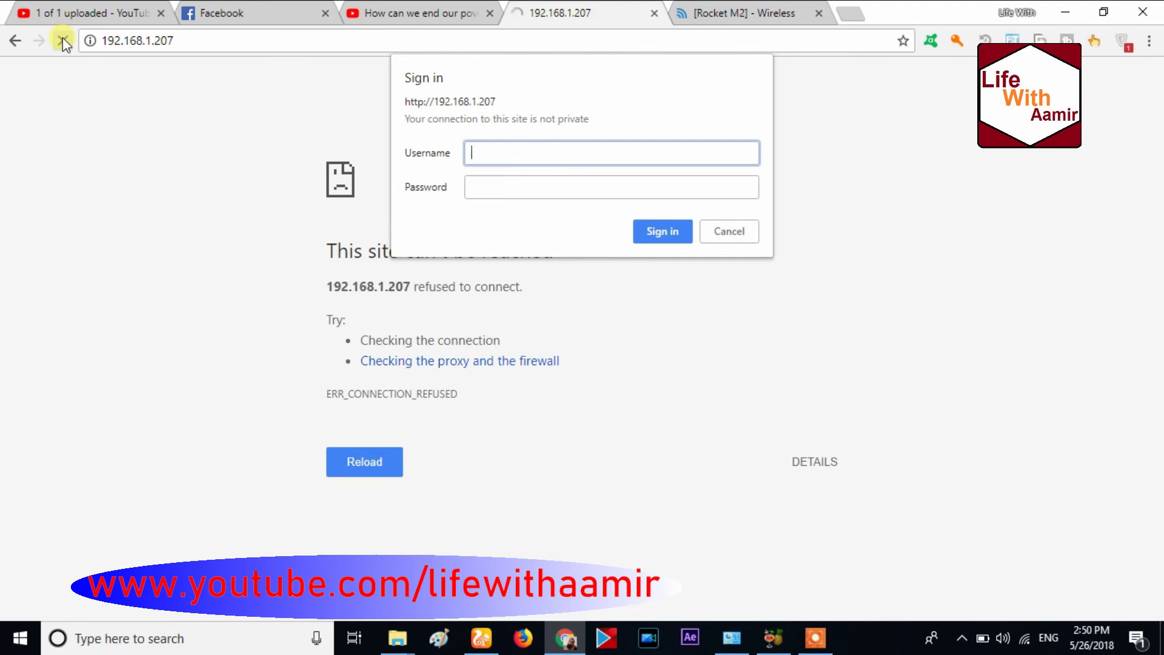
Sign back in at 192.168.1.207 with the admin credentials and go to System Tools
{"action": "type", "text": "admin"}
{"action": "key", "text": "Tab"}
{"action": "type", "text": "ad"}
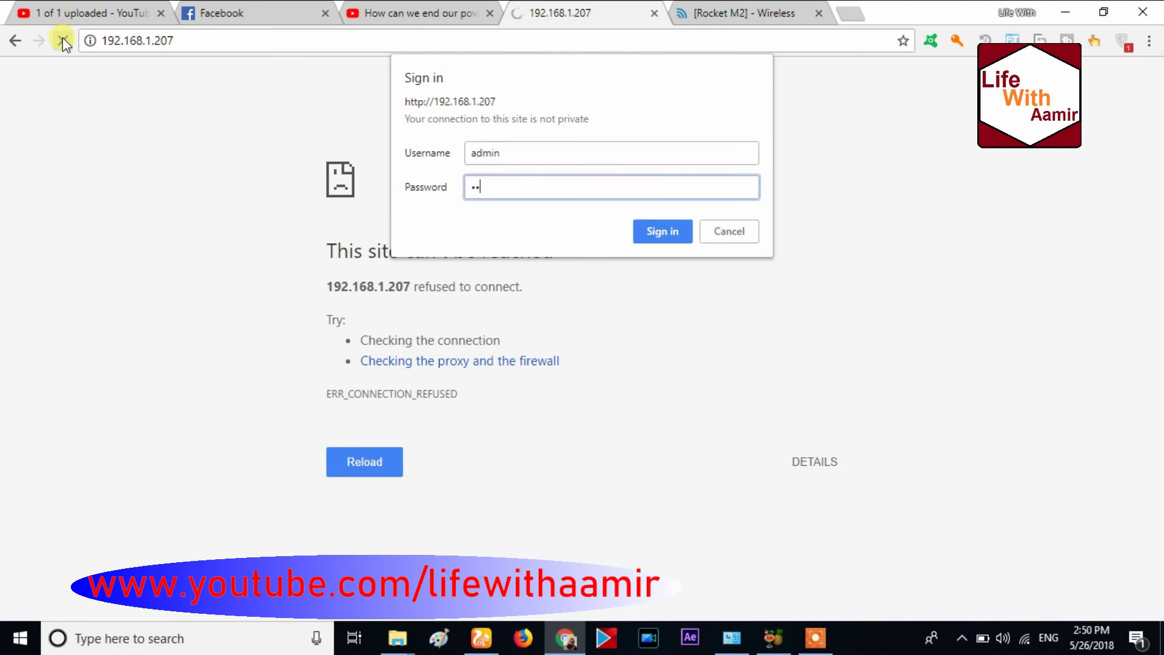
{"action": "type", "text": "min"}
{"action": "left_click", "coordinate": [659, 224]}
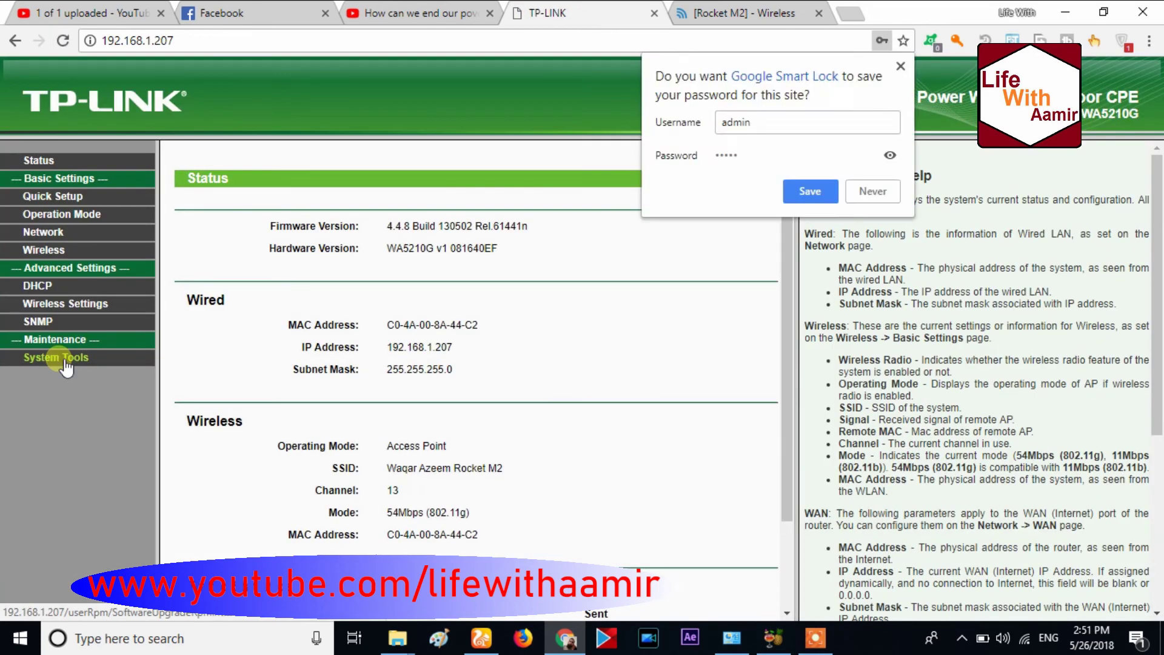
{"action": "left_click", "coordinate": [60, 358]}
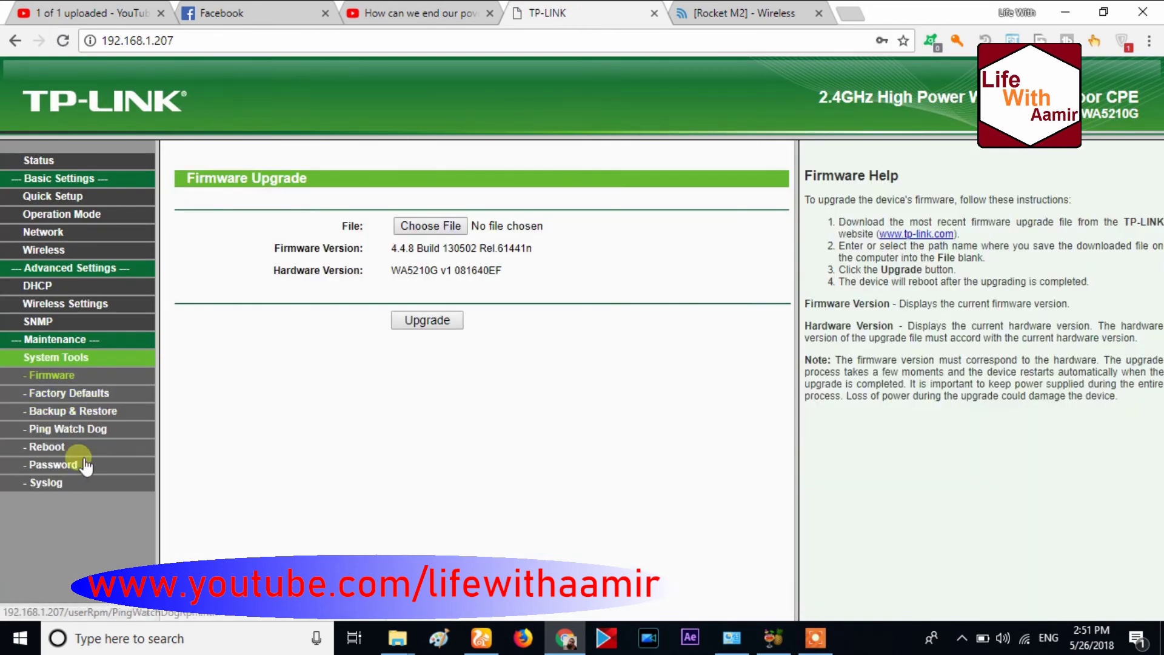
On the Password page, enter the old password plus a new user name and password, and save
{"action": "left_click", "coordinate": [56, 462]}
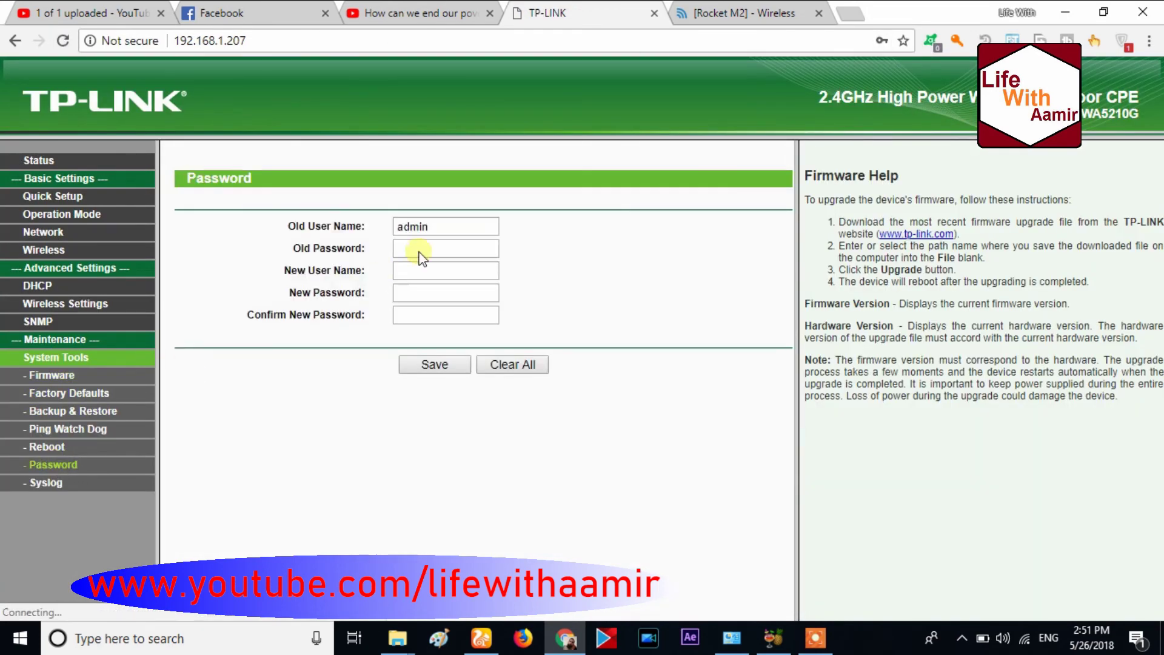
{"action": "left_click", "coordinate": [427, 257]}
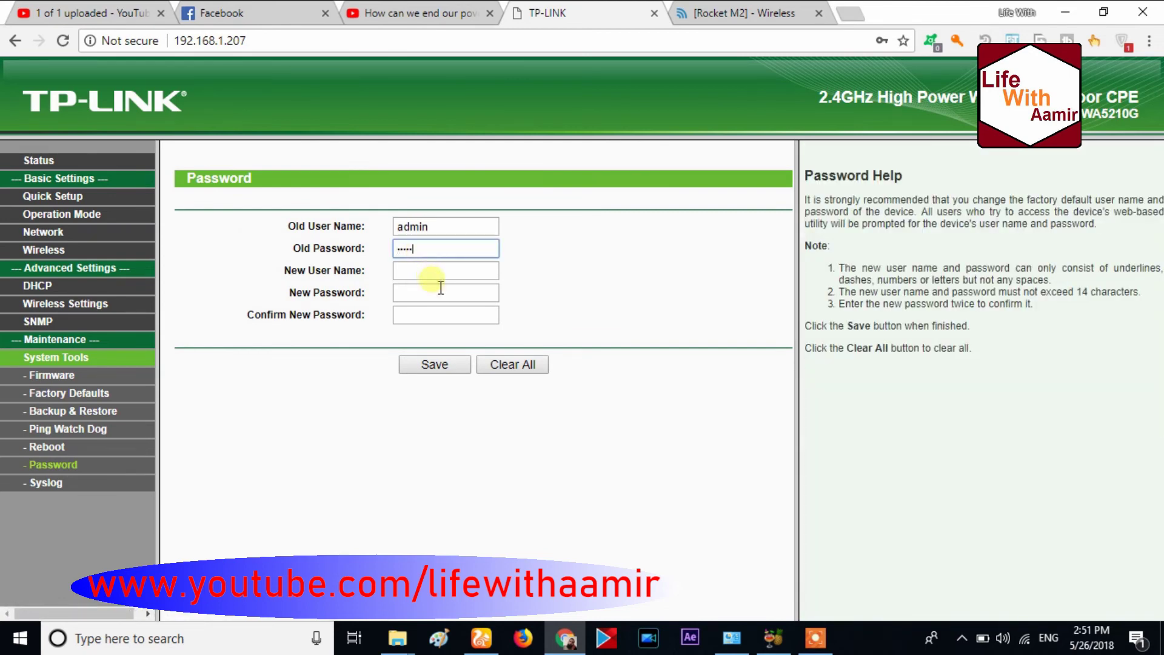
{"action": "left_click", "coordinate": [437, 278]}
{"action": "type", "text": "waq"}
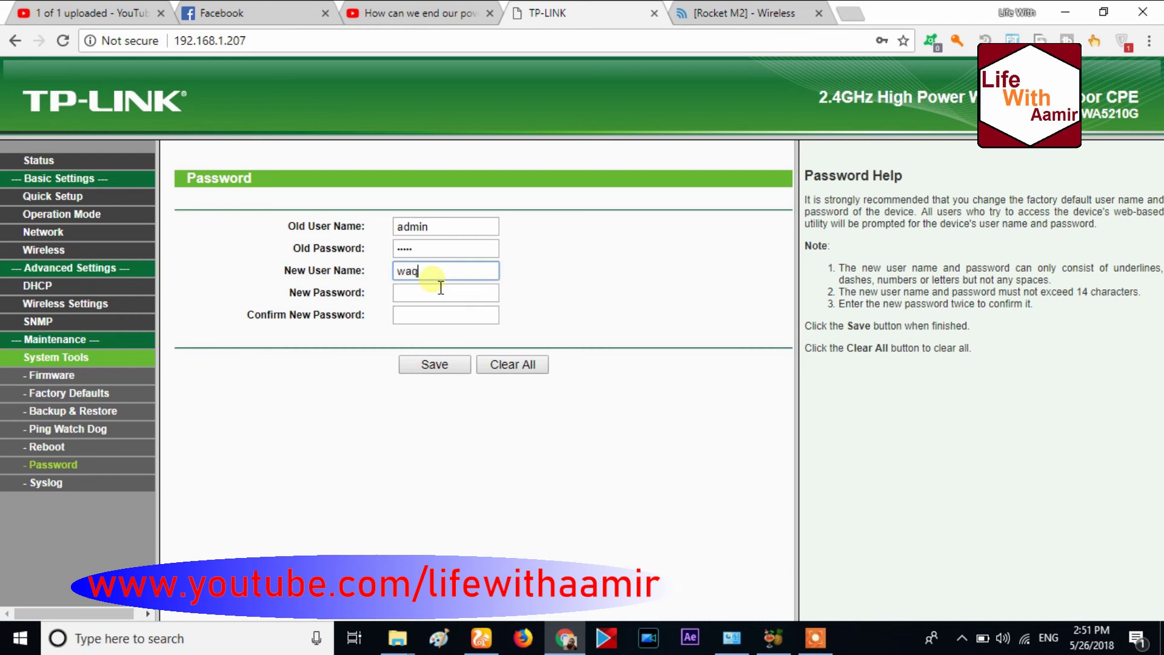
{"action": "type", "text": "ar"}
{"action": "left_click", "coordinate": [437, 293]}
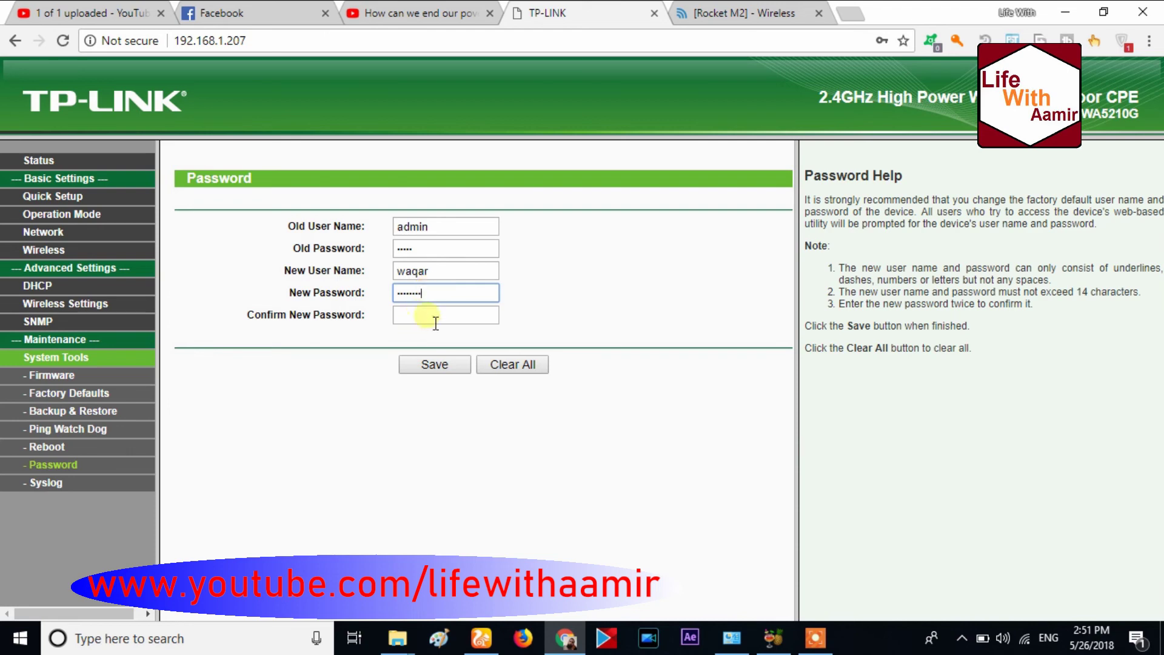
{"action": "left_click", "coordinate": [435, 322]}
{"action": "type", "text": "w"}
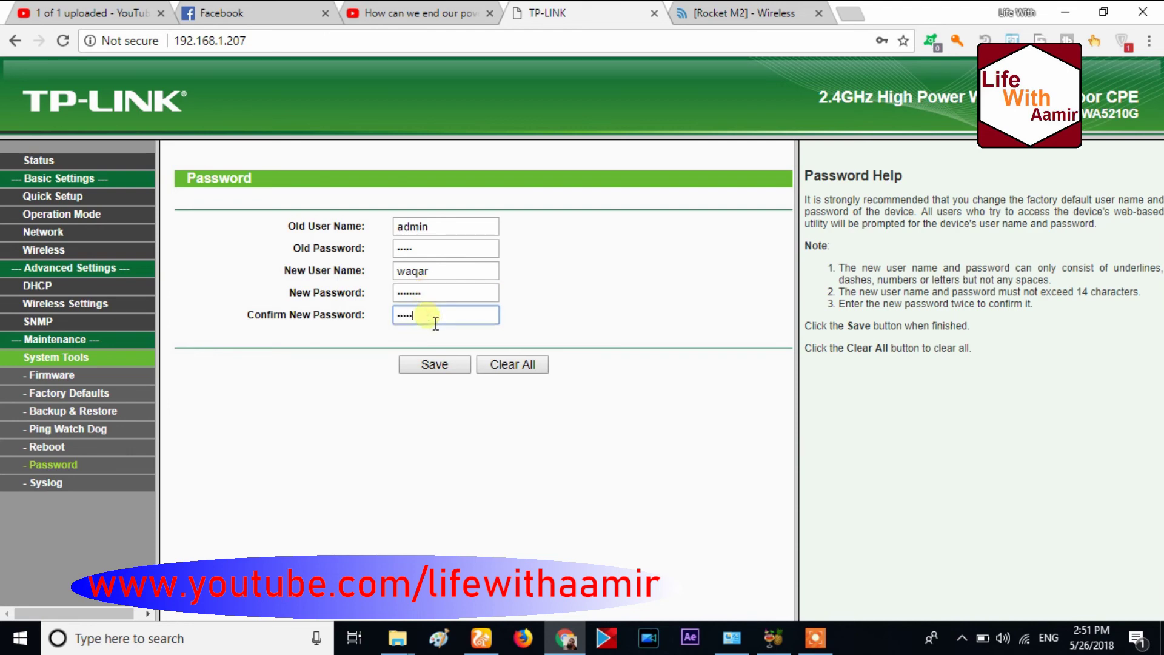
{"action": "left_click", "coordinate": [423, 364]}
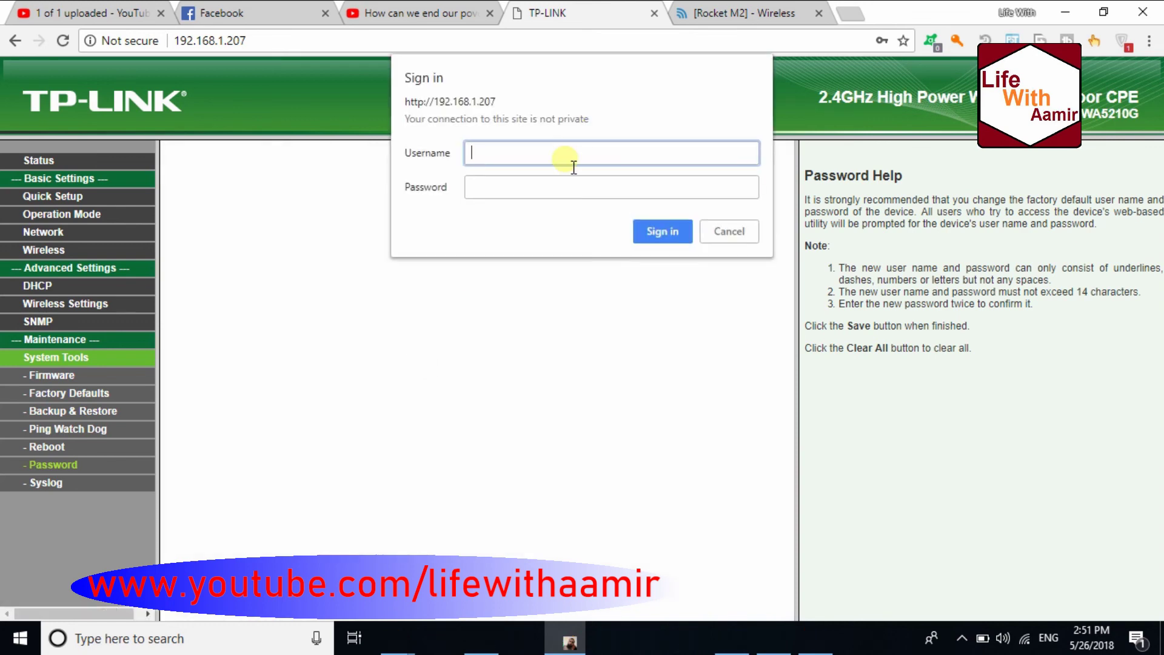
Sign back in with the new user name and password
{"action": "type", "text": "waqar"}
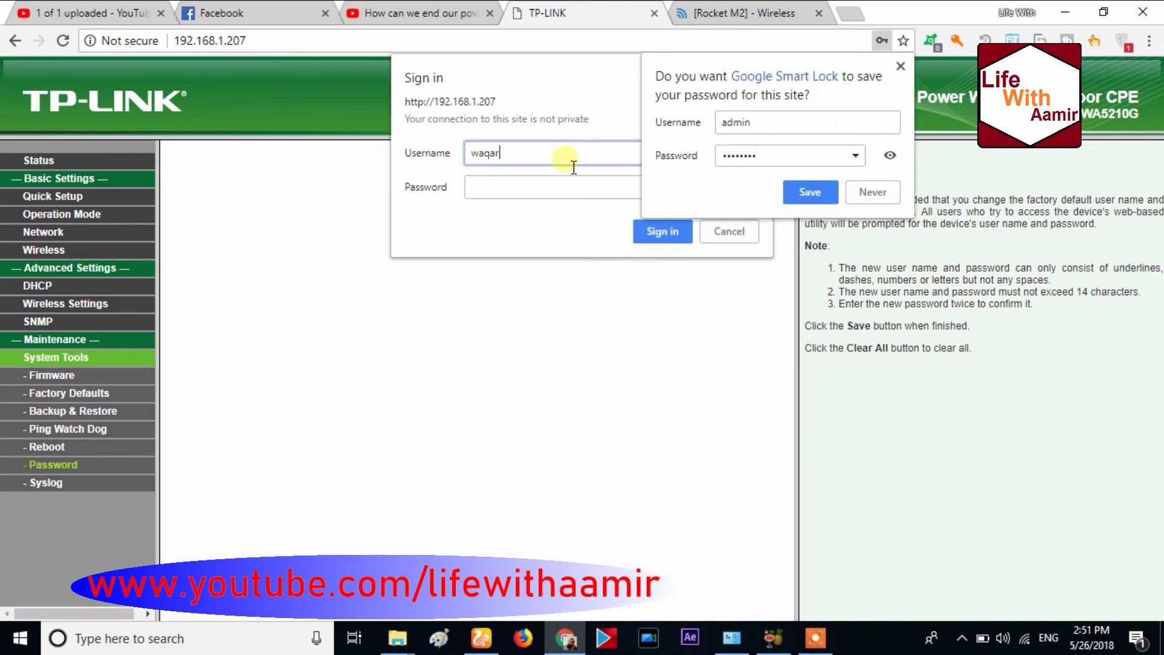
{"action": "left_click", "coordinate": [543, 203]}
{"action": "type", "text": "•"}
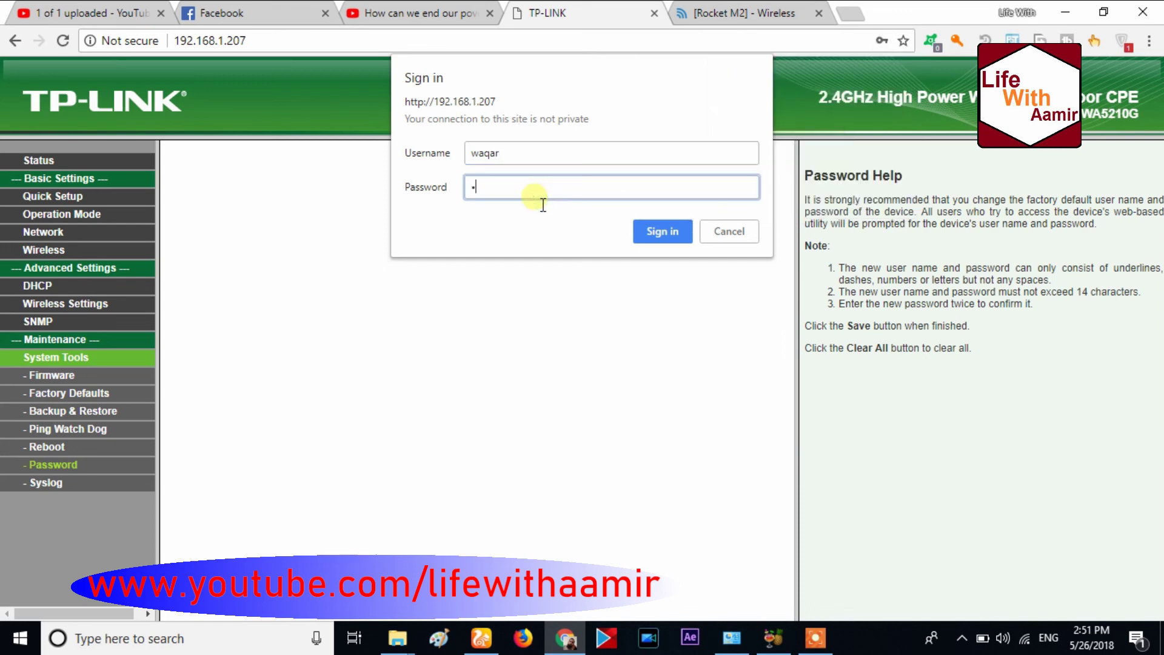
{"action": "type", "text": "•••••••"}
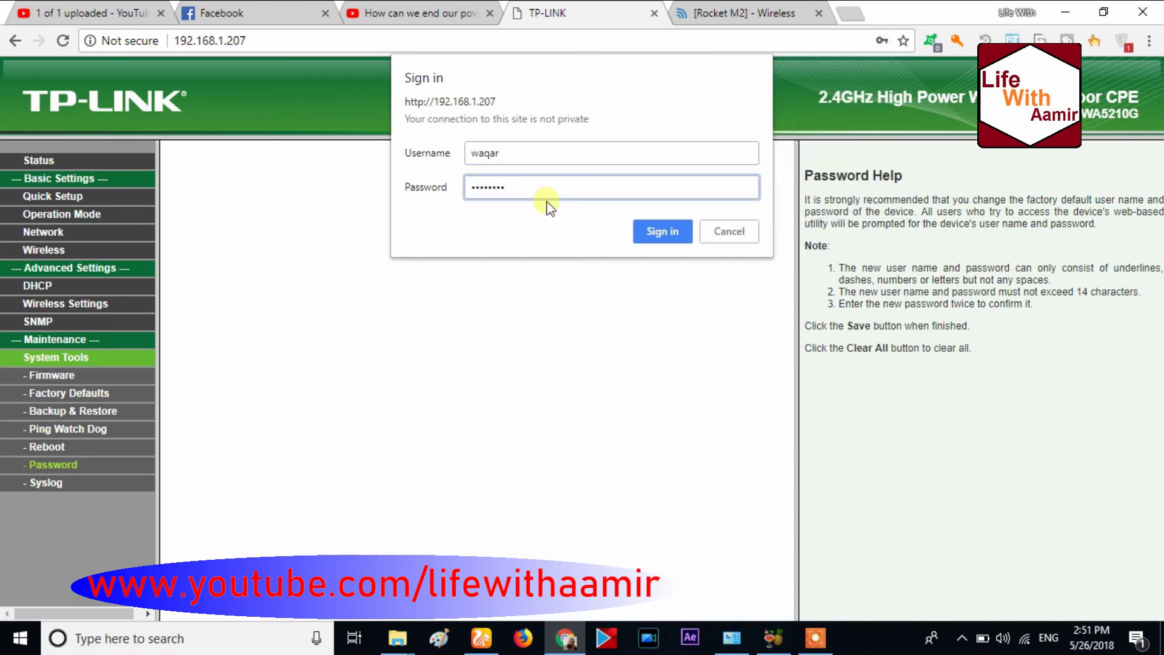